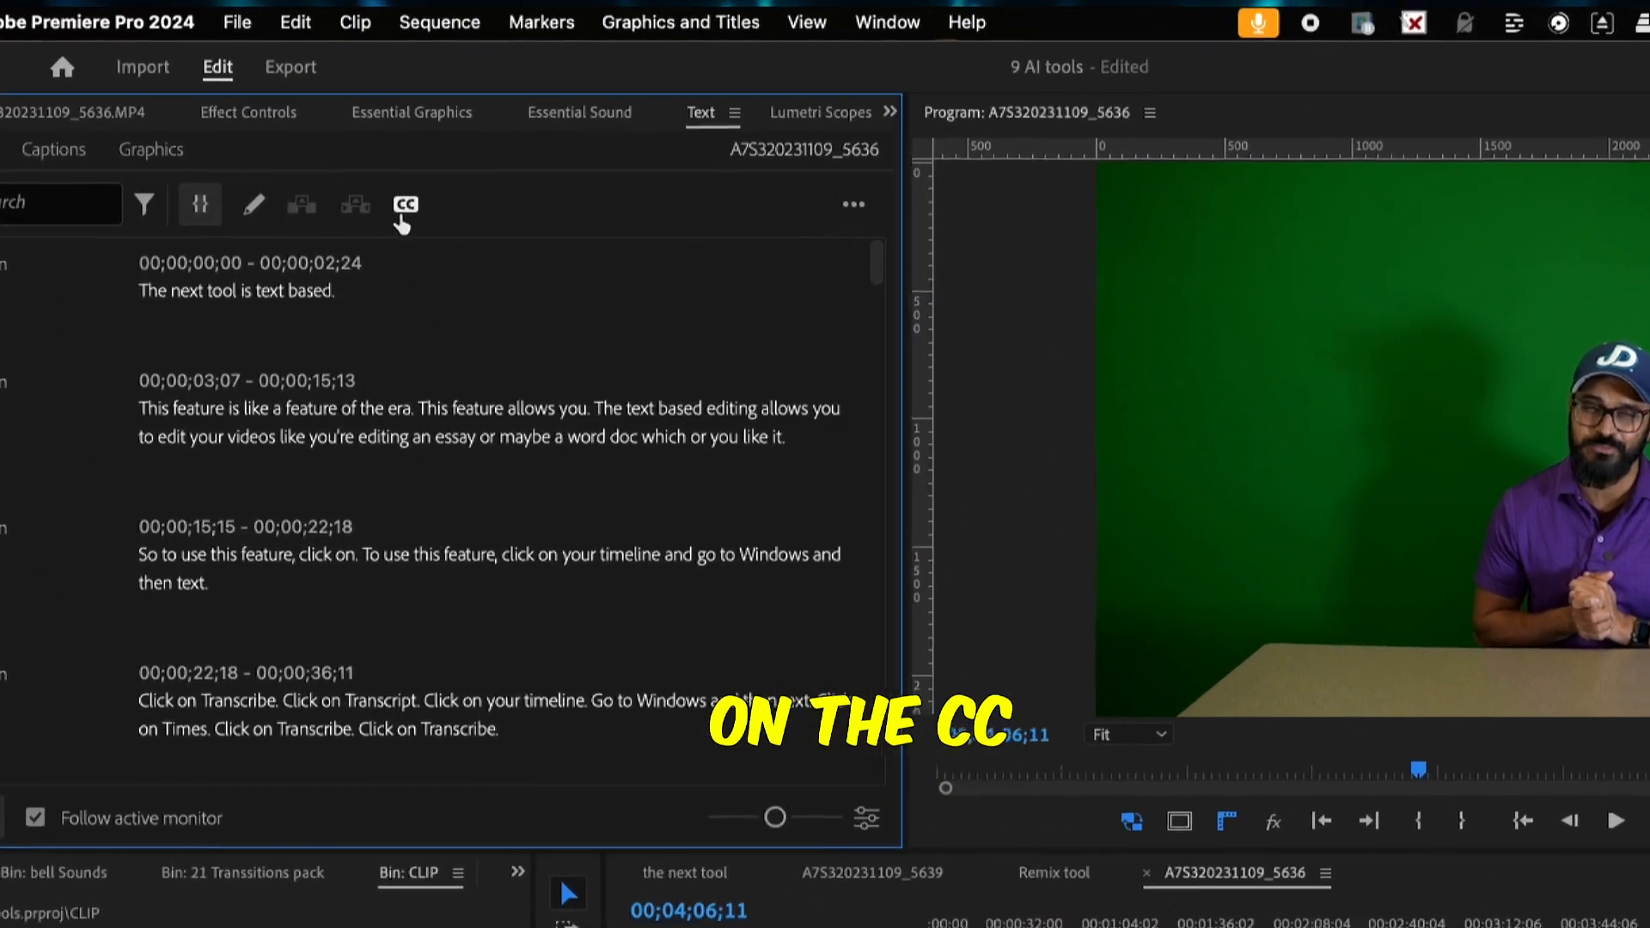
Create single-line subtitle captions of up to 17 characters from the transcript and upgrade the selected captions to graphics
left_click(388, 147)
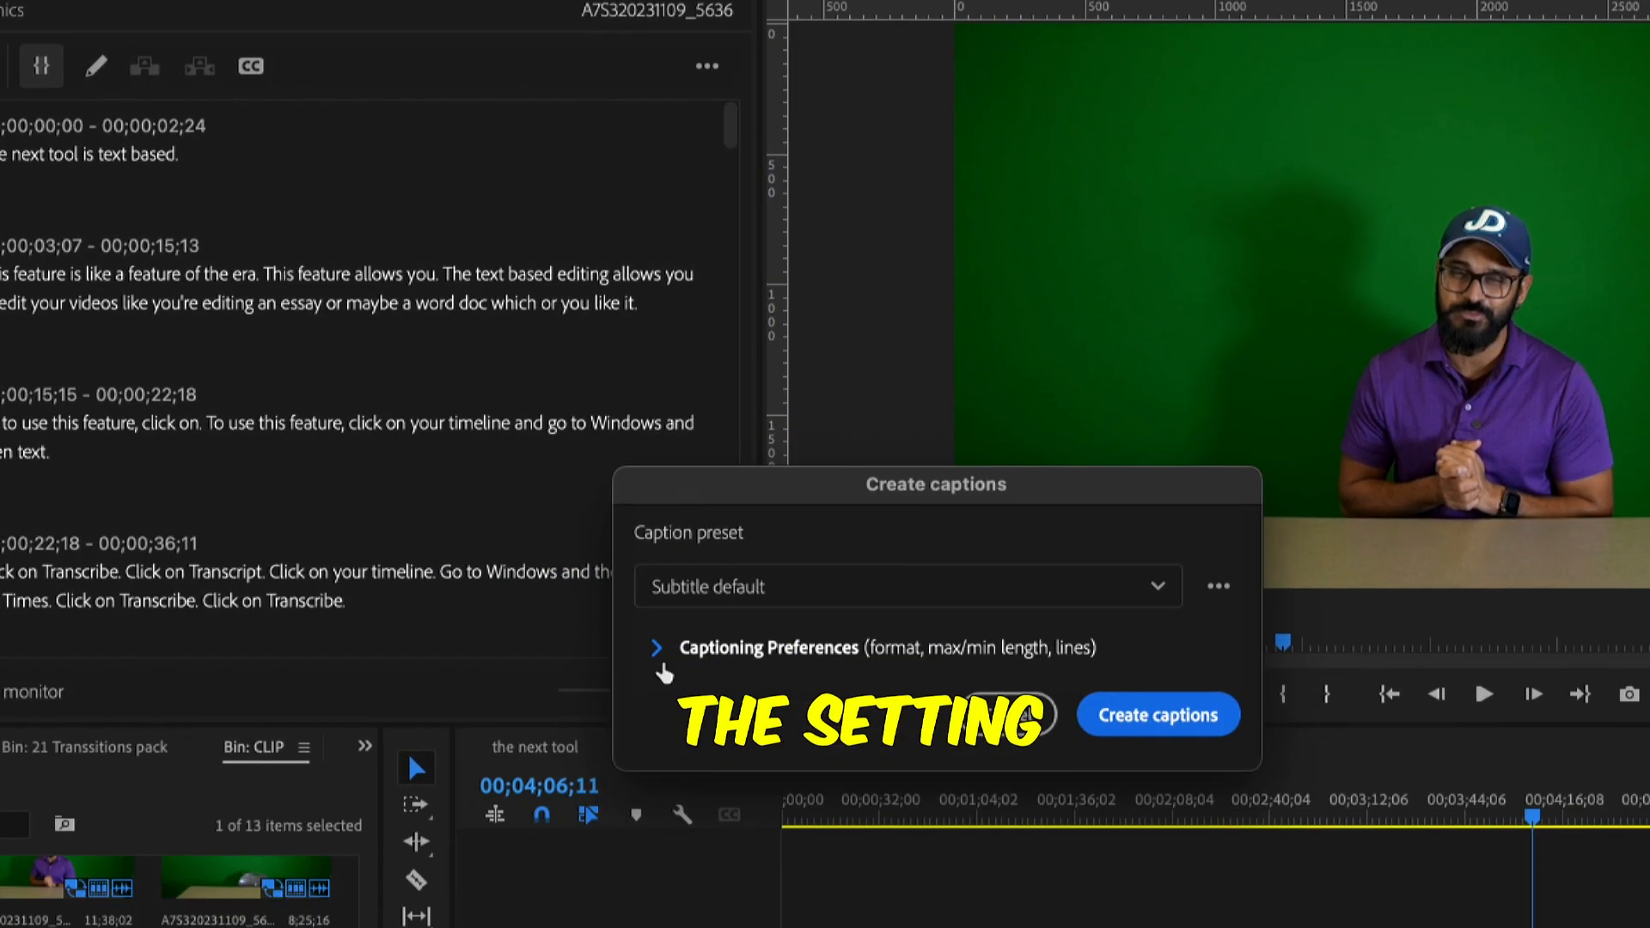
left_click(813, 791)
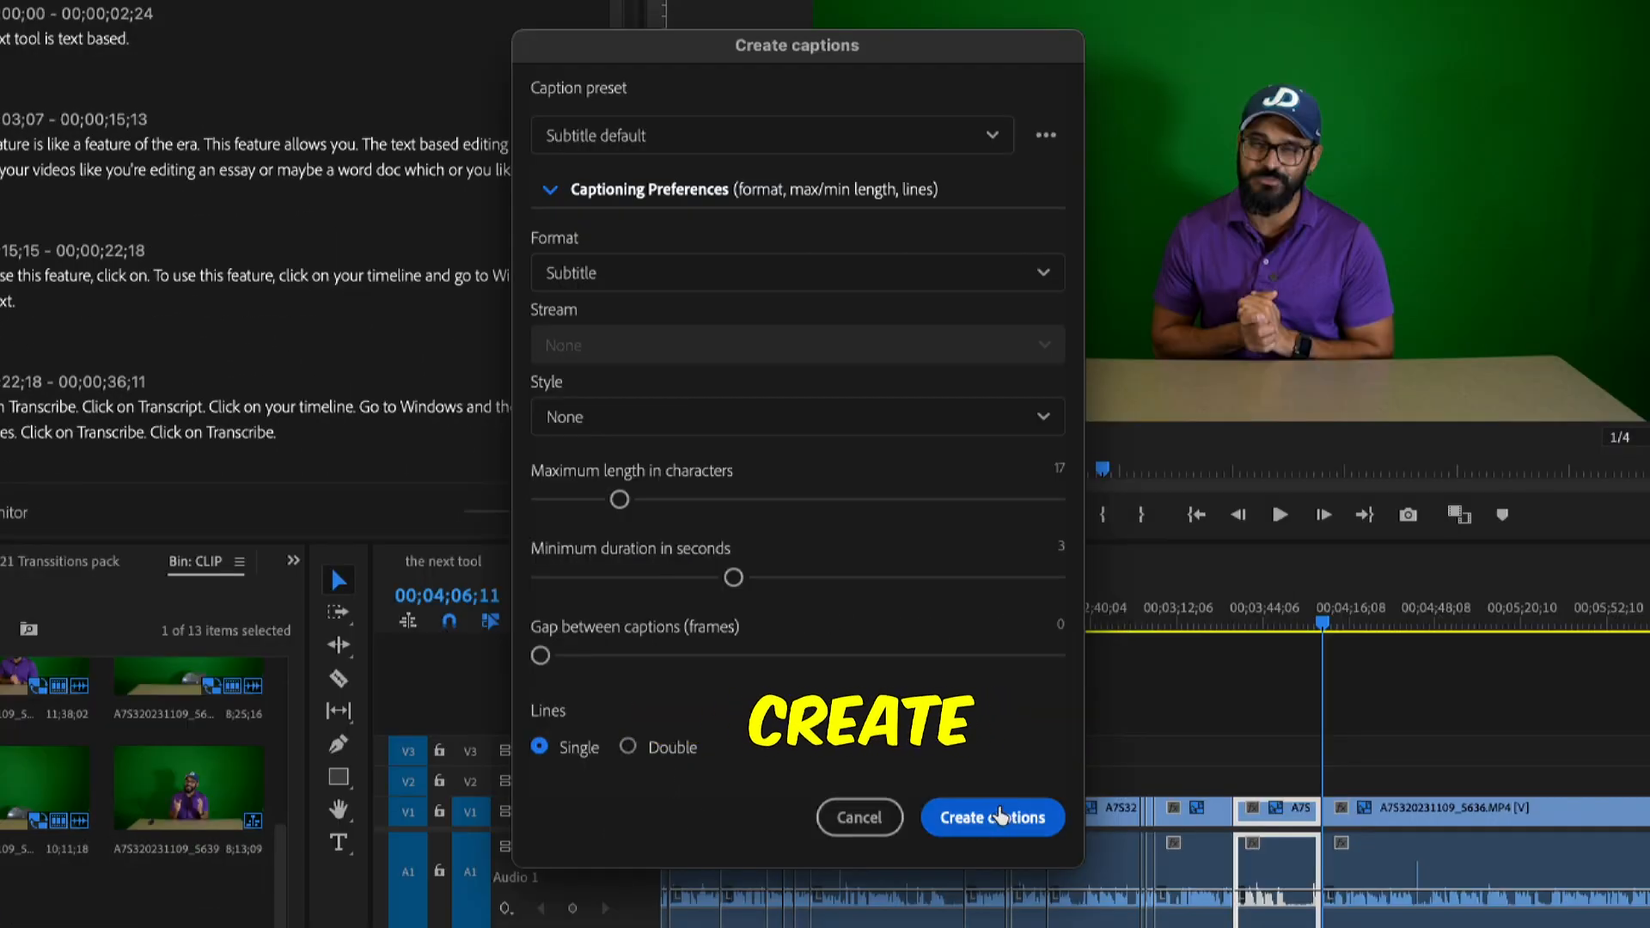
left_click(997, 817)
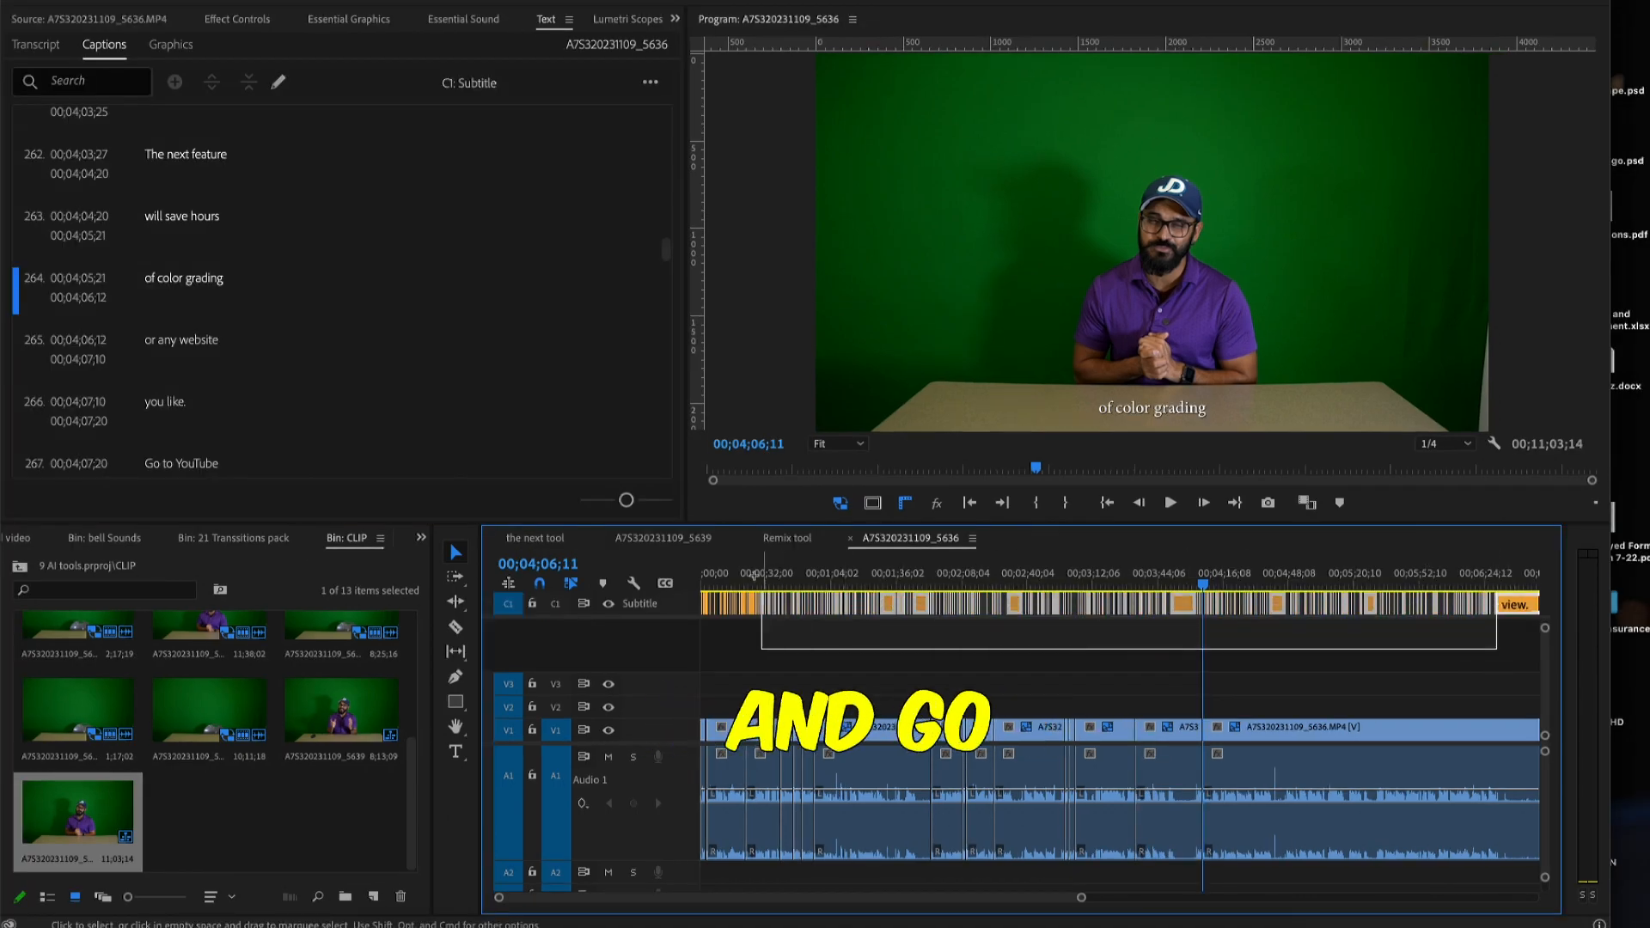
left_click(696, 23)
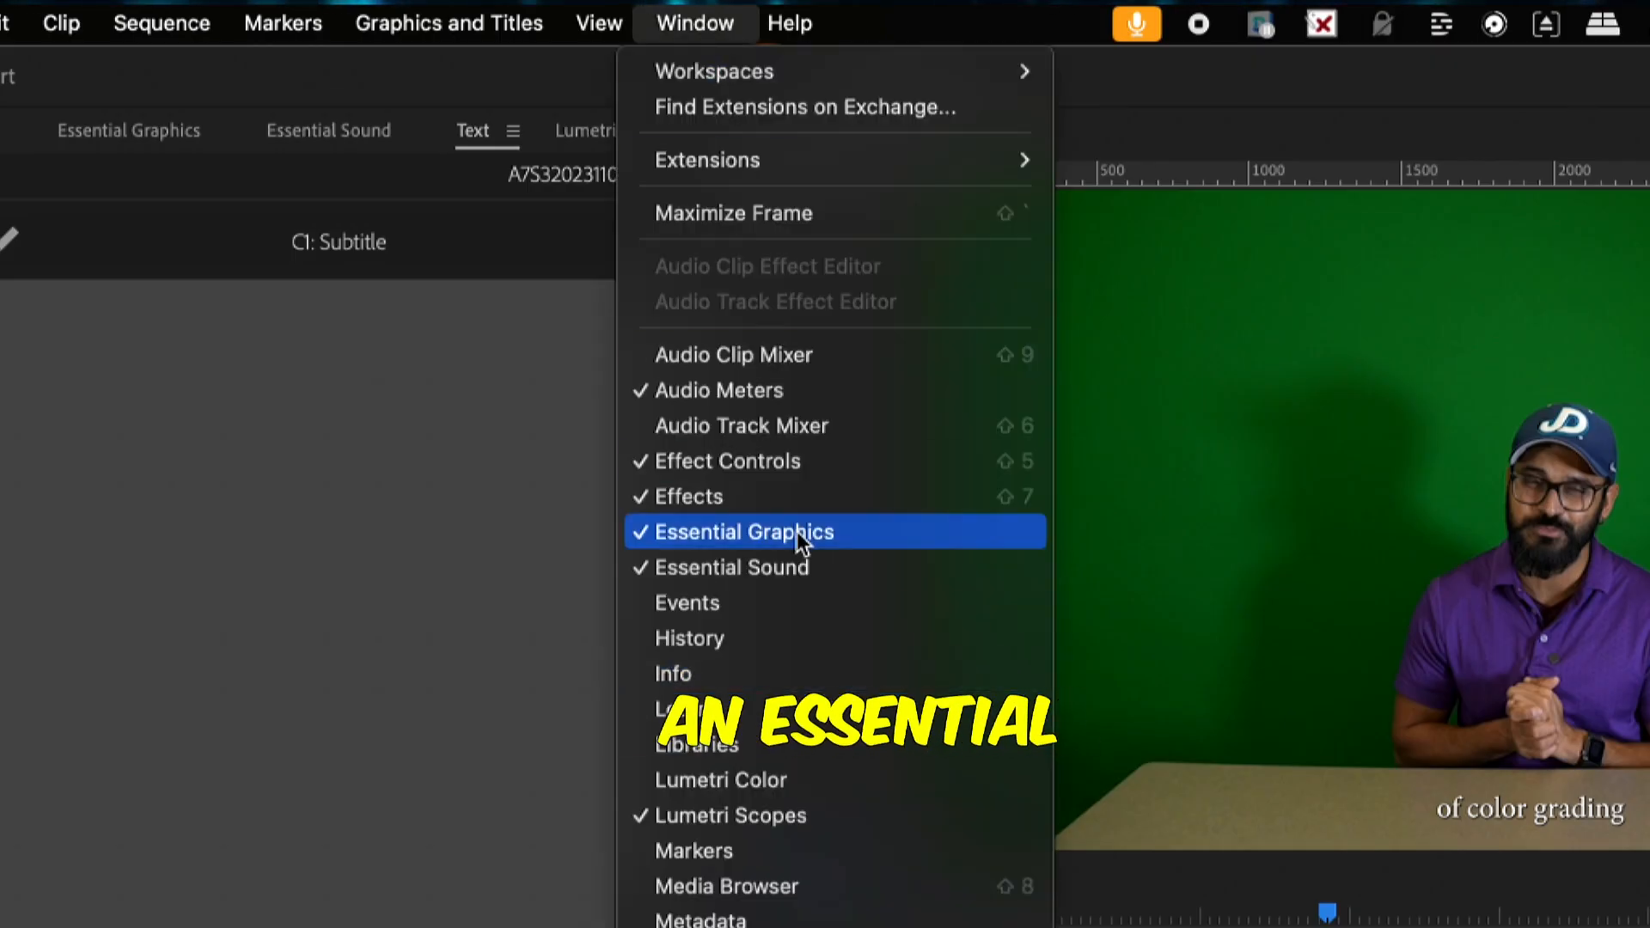
left_click(797, 531)
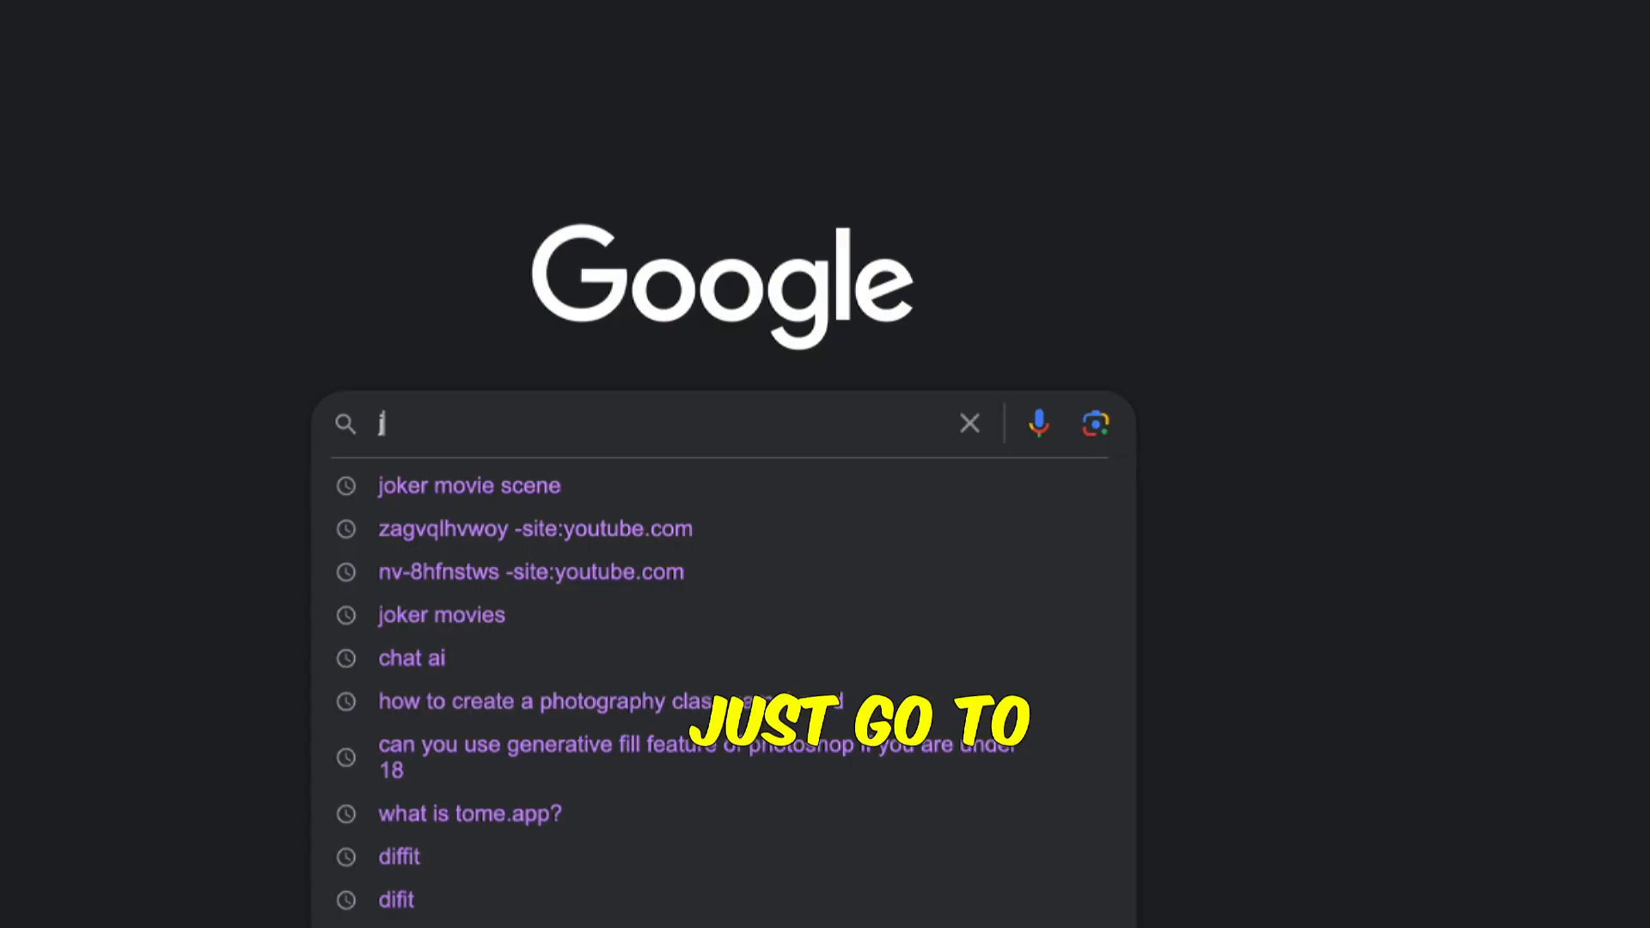
Switch to Google in the browser and search for a joker movie scene
type("oker ")
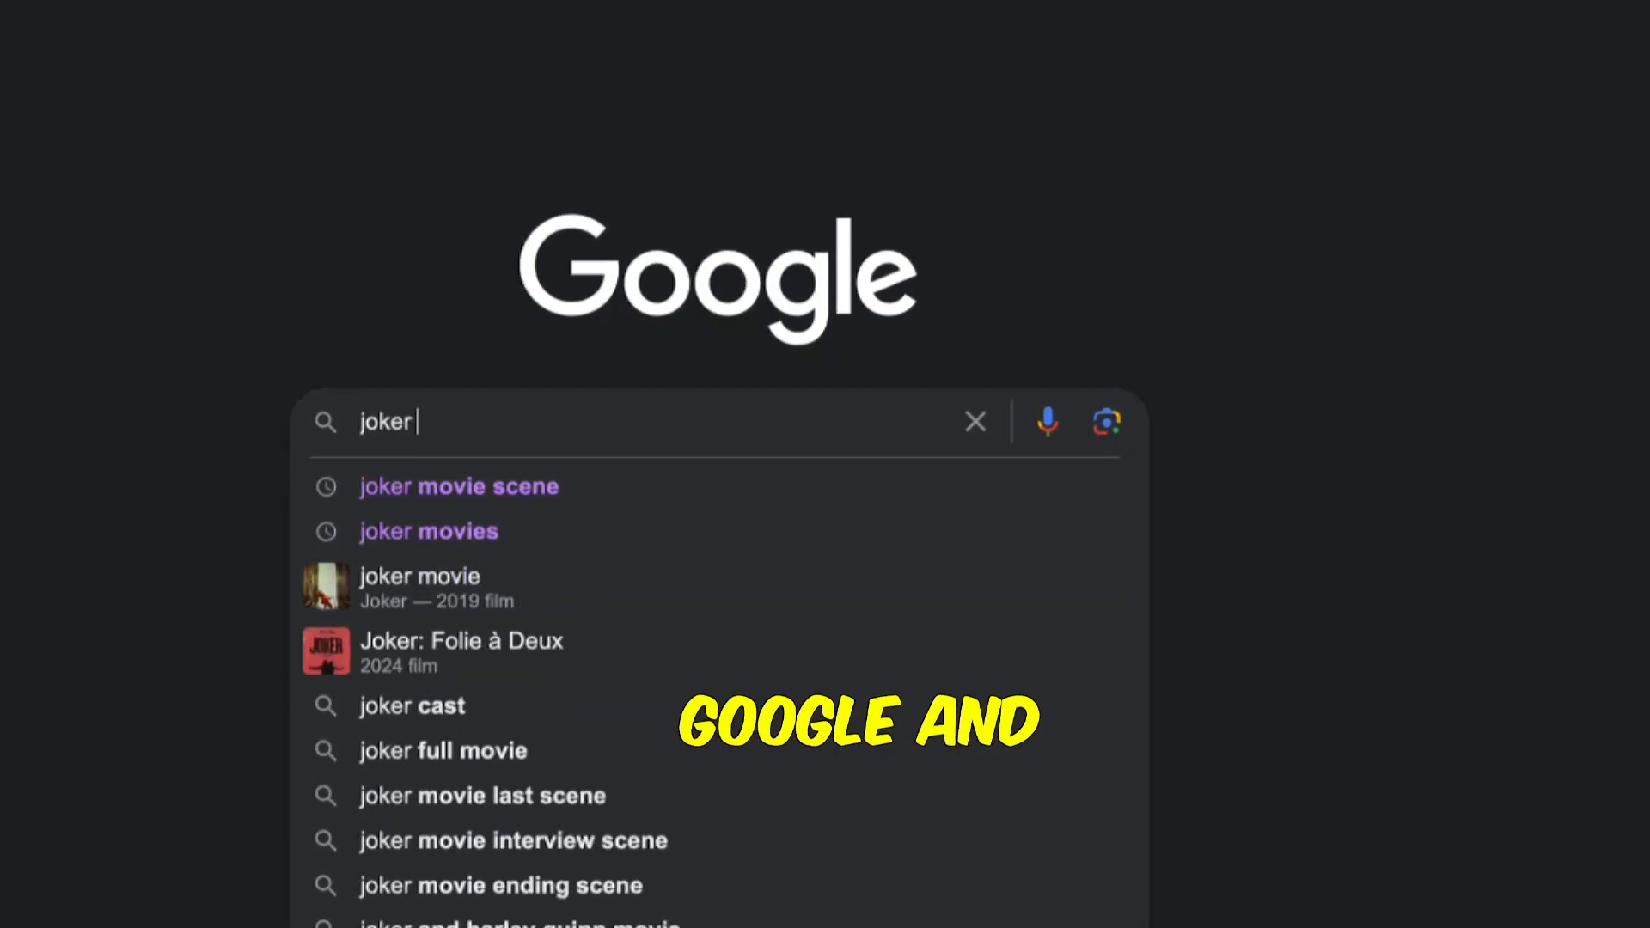
type("movie s")
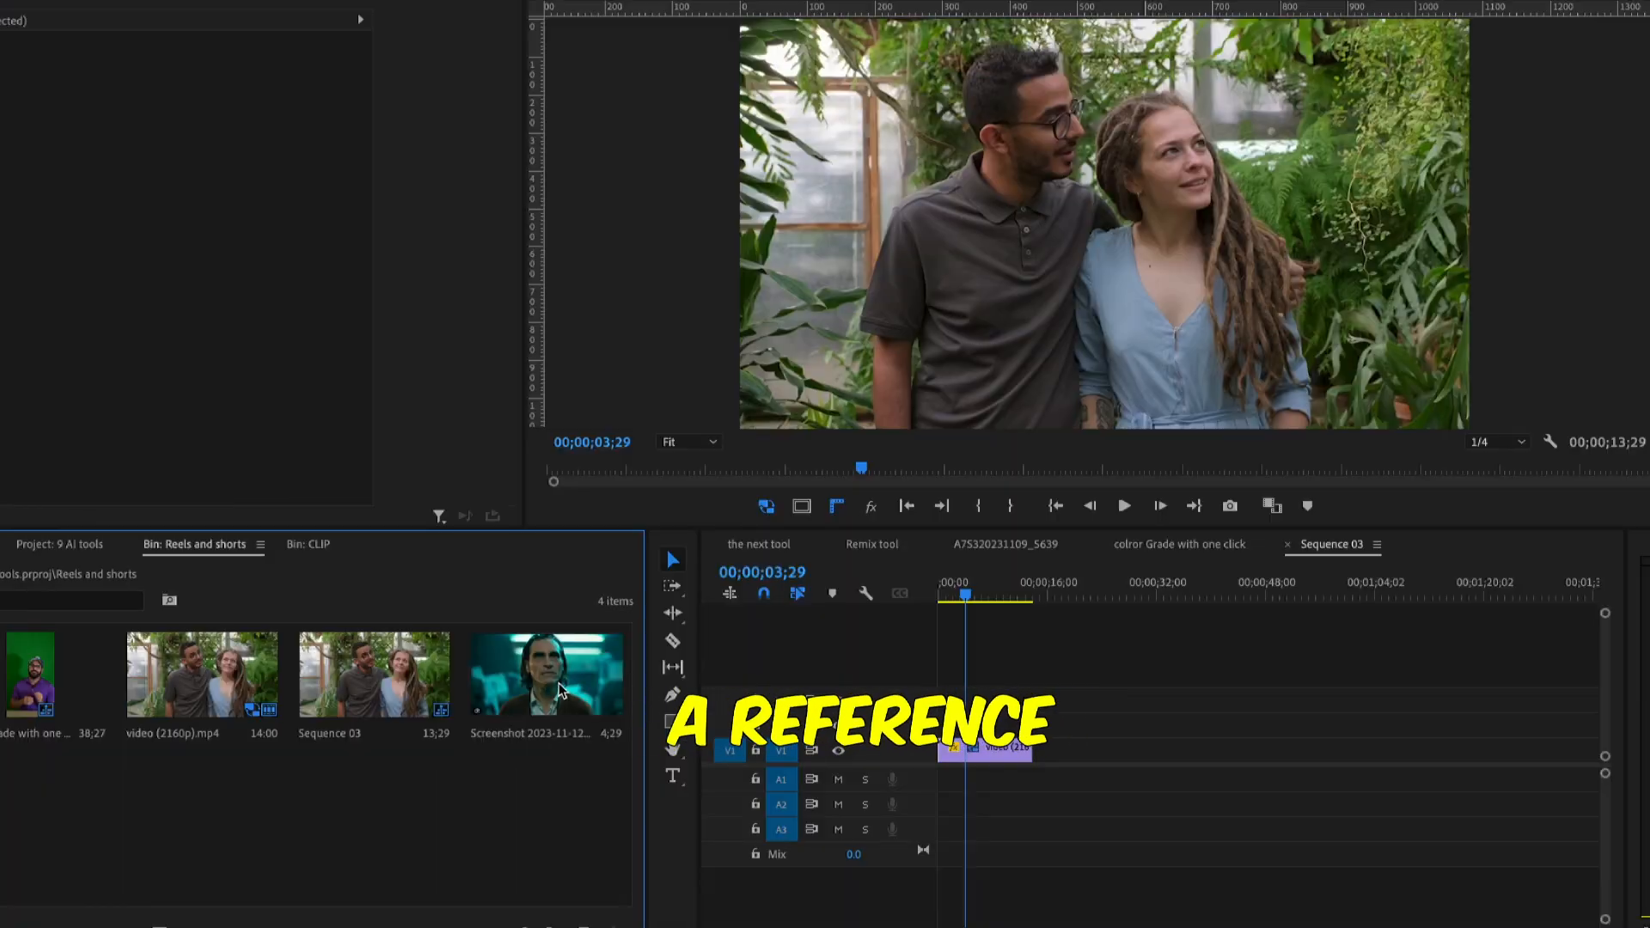
Place the Joker screenshot on V1 directly after the video clip in Sequence 03
left_click_drag(546, 675, 1108, 715)
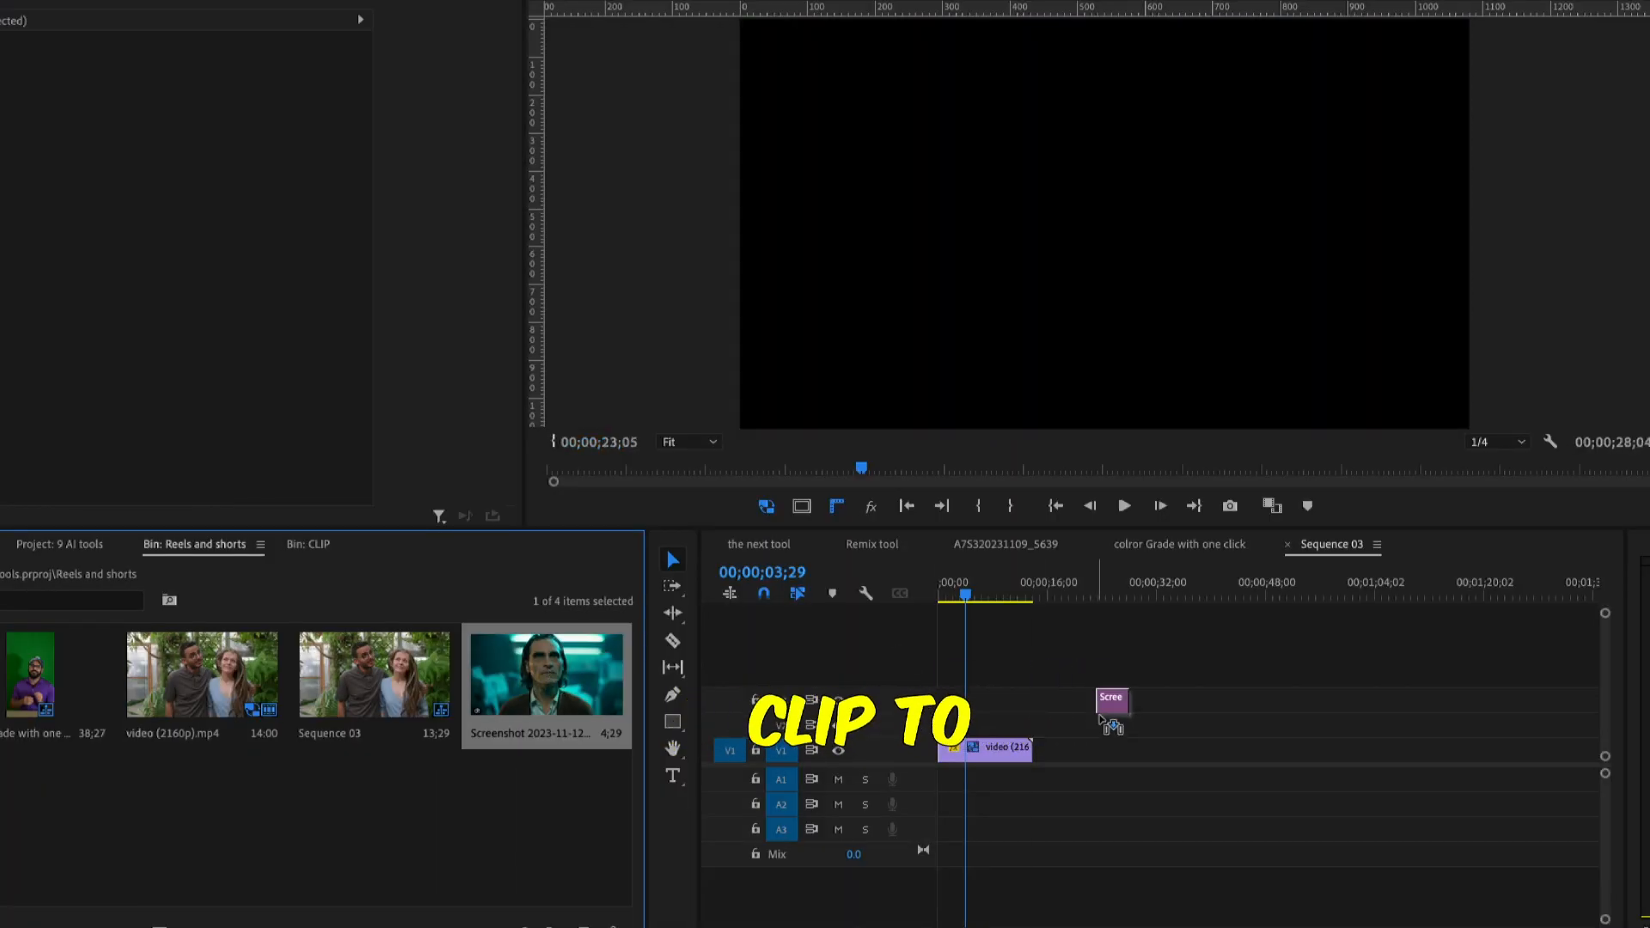
left_click_drag(1047, 765, 1033, 758)
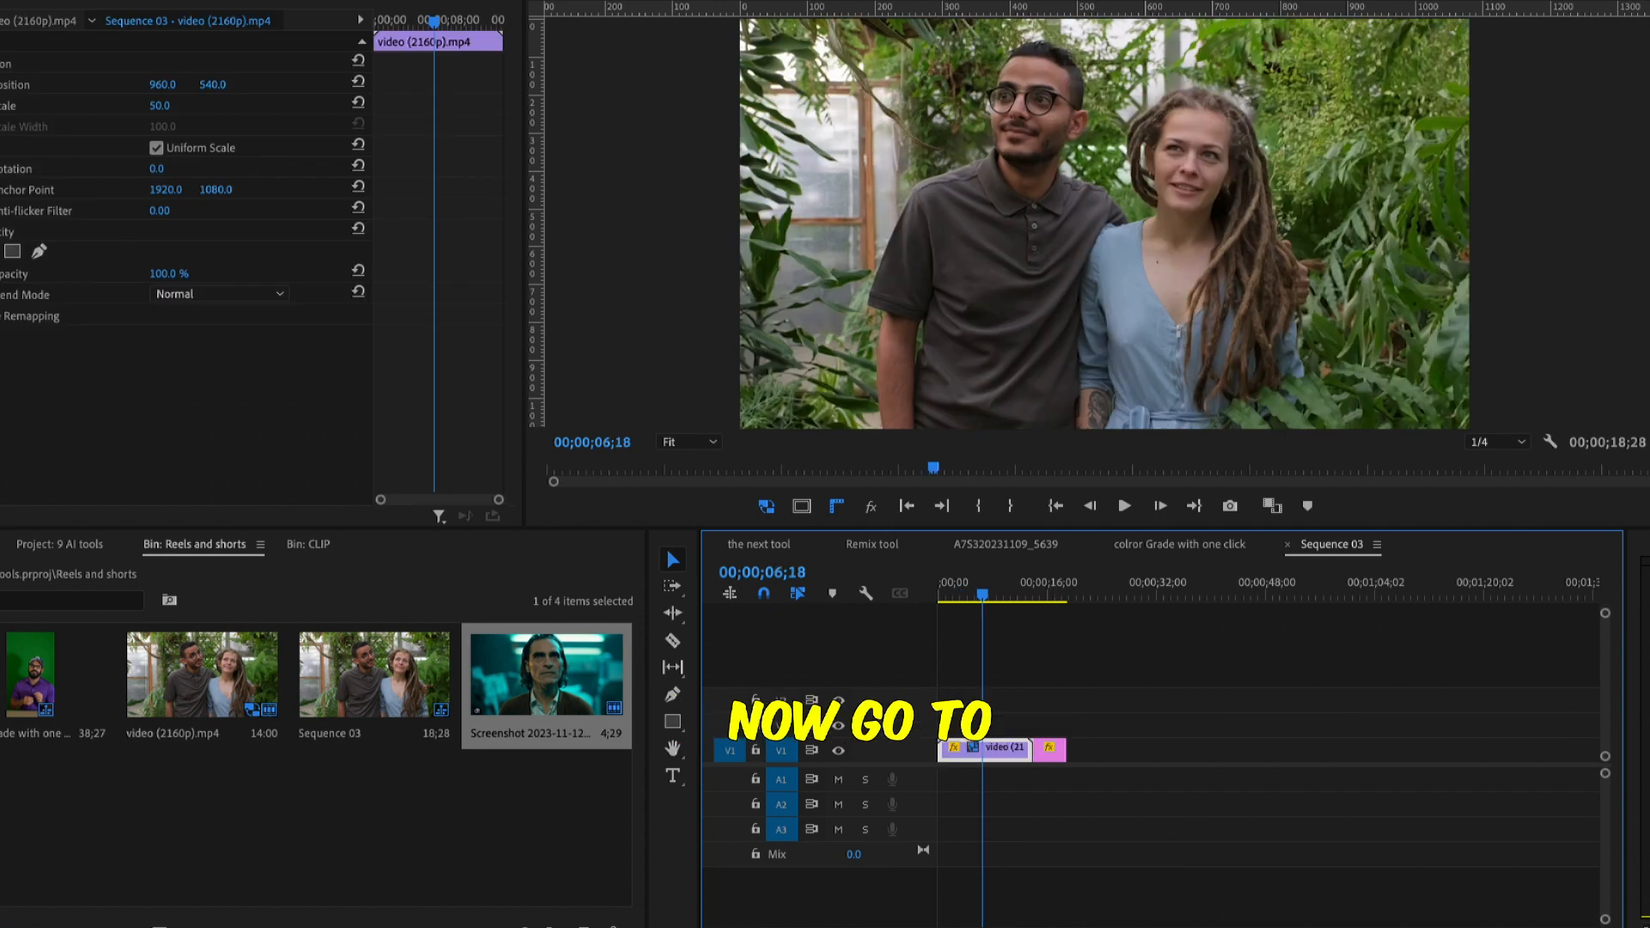
Open Lumetri Color for the video clip and turn on Comparison View in Color Wheels & Match
left_click(645, 2)
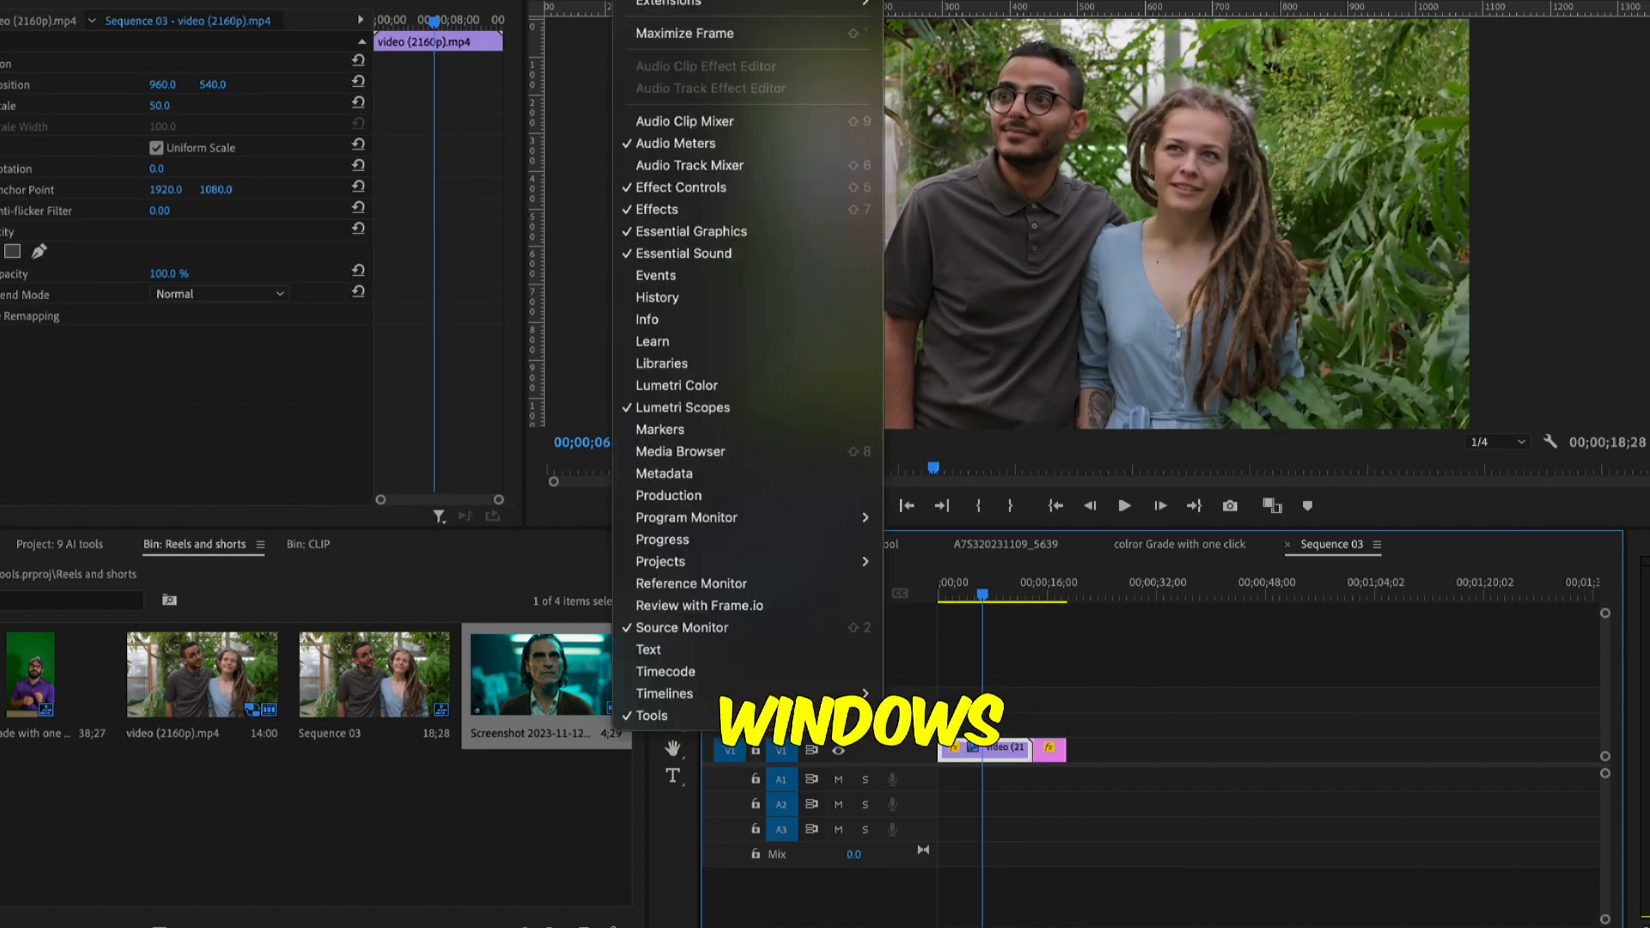
left_click(692, 394)
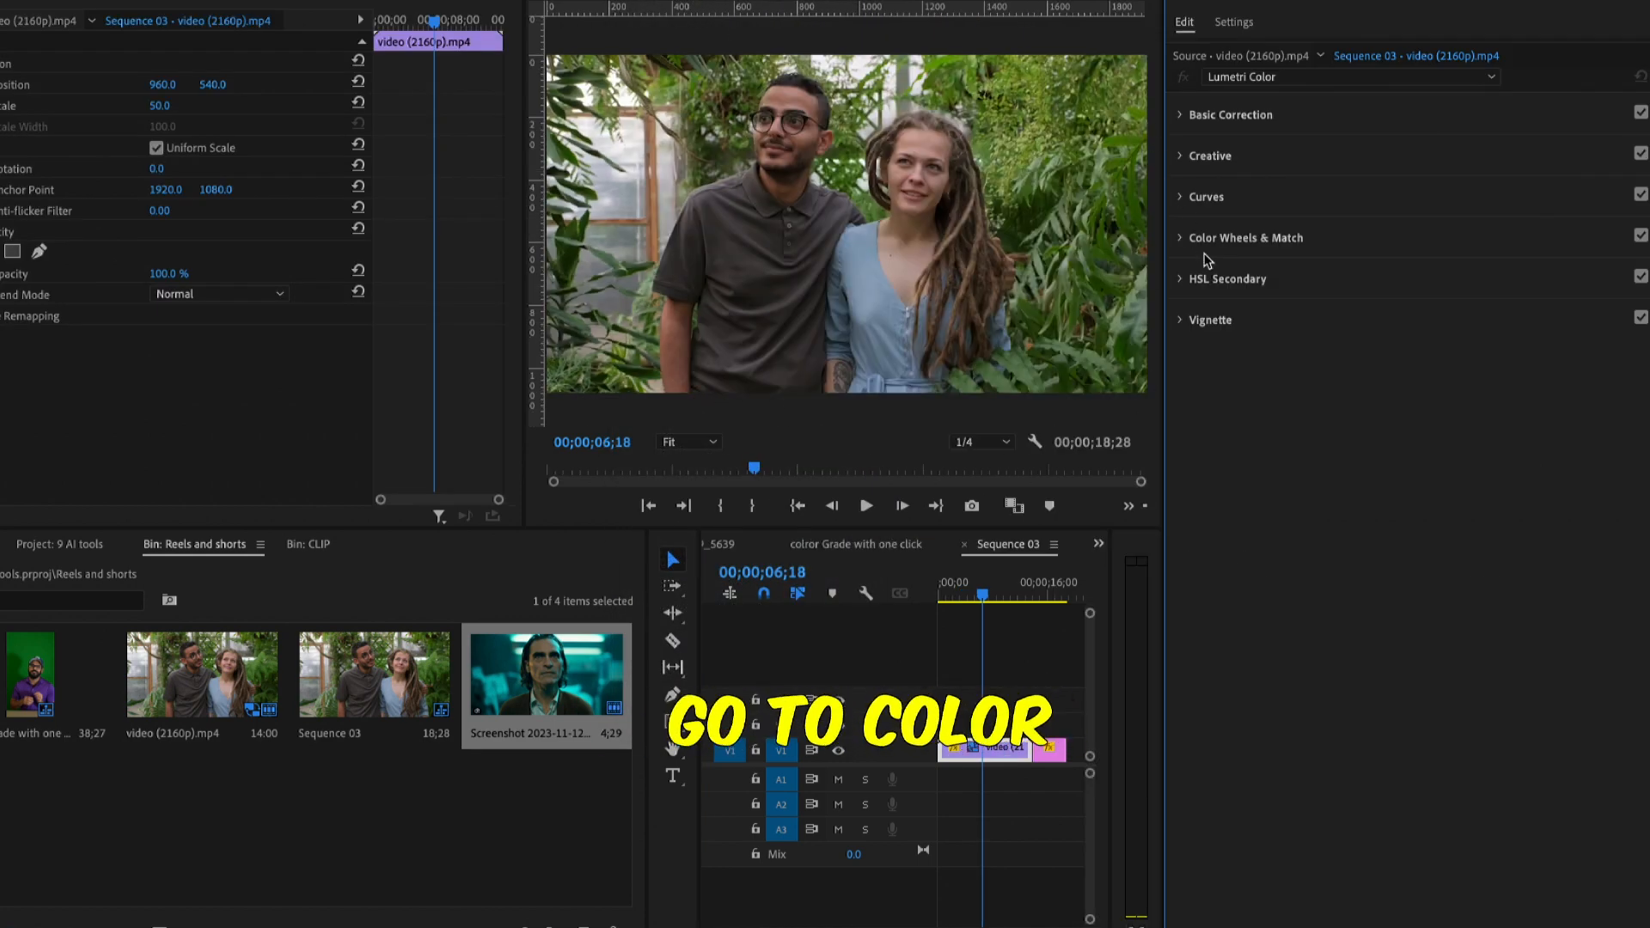
left_click(1222, 241)
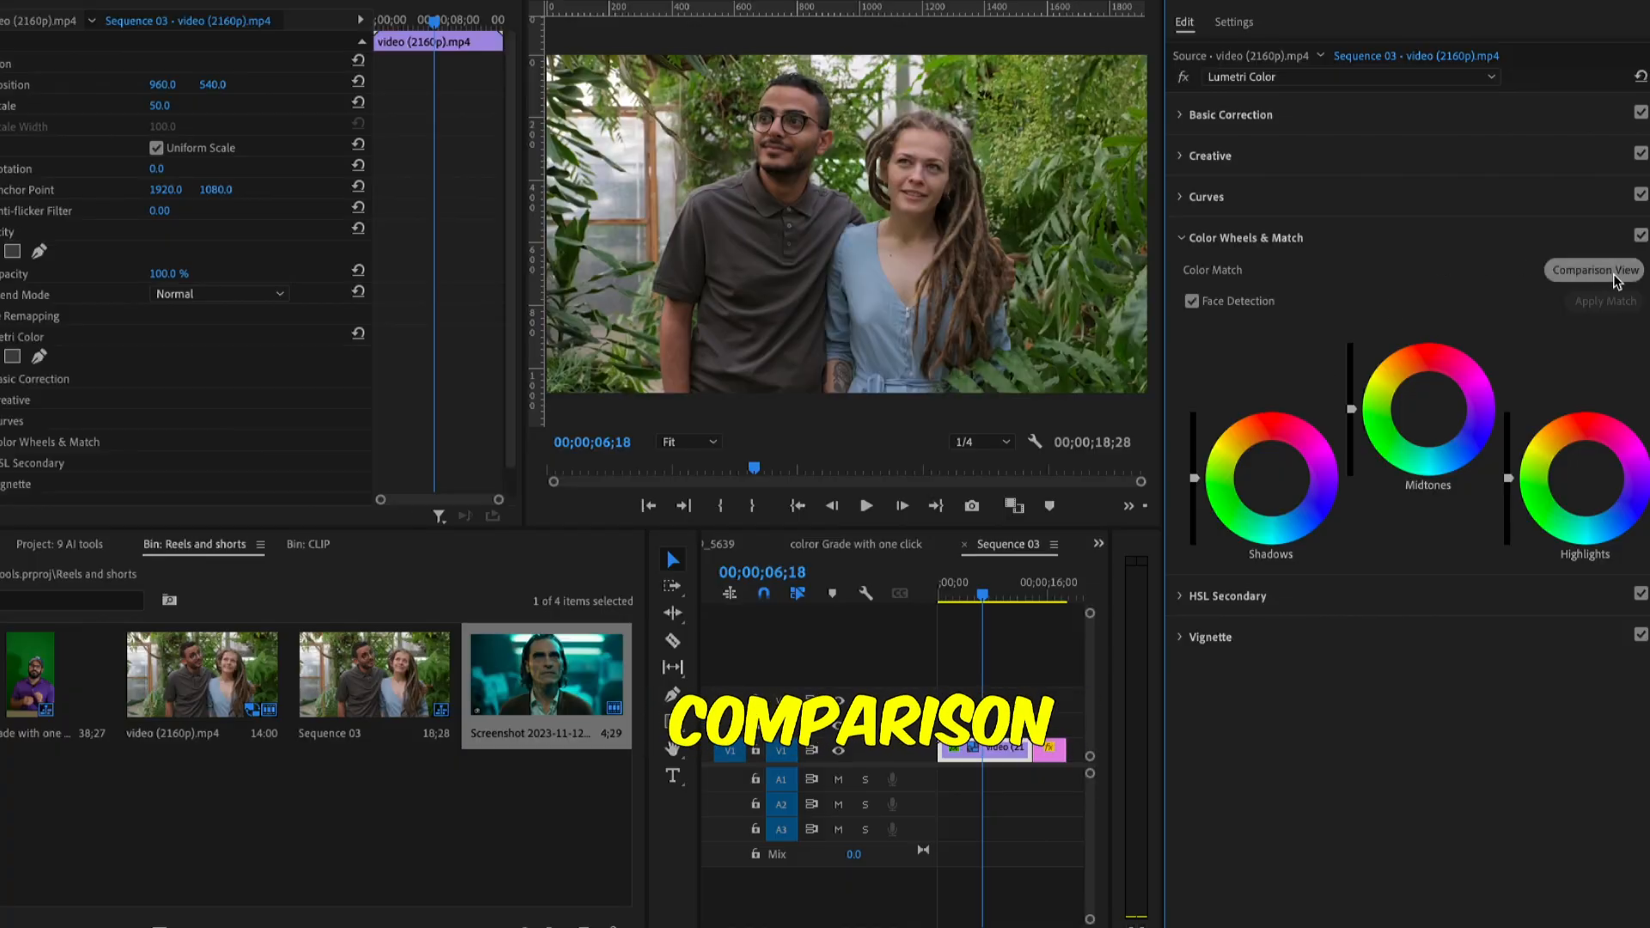
left_click(1597, 271)
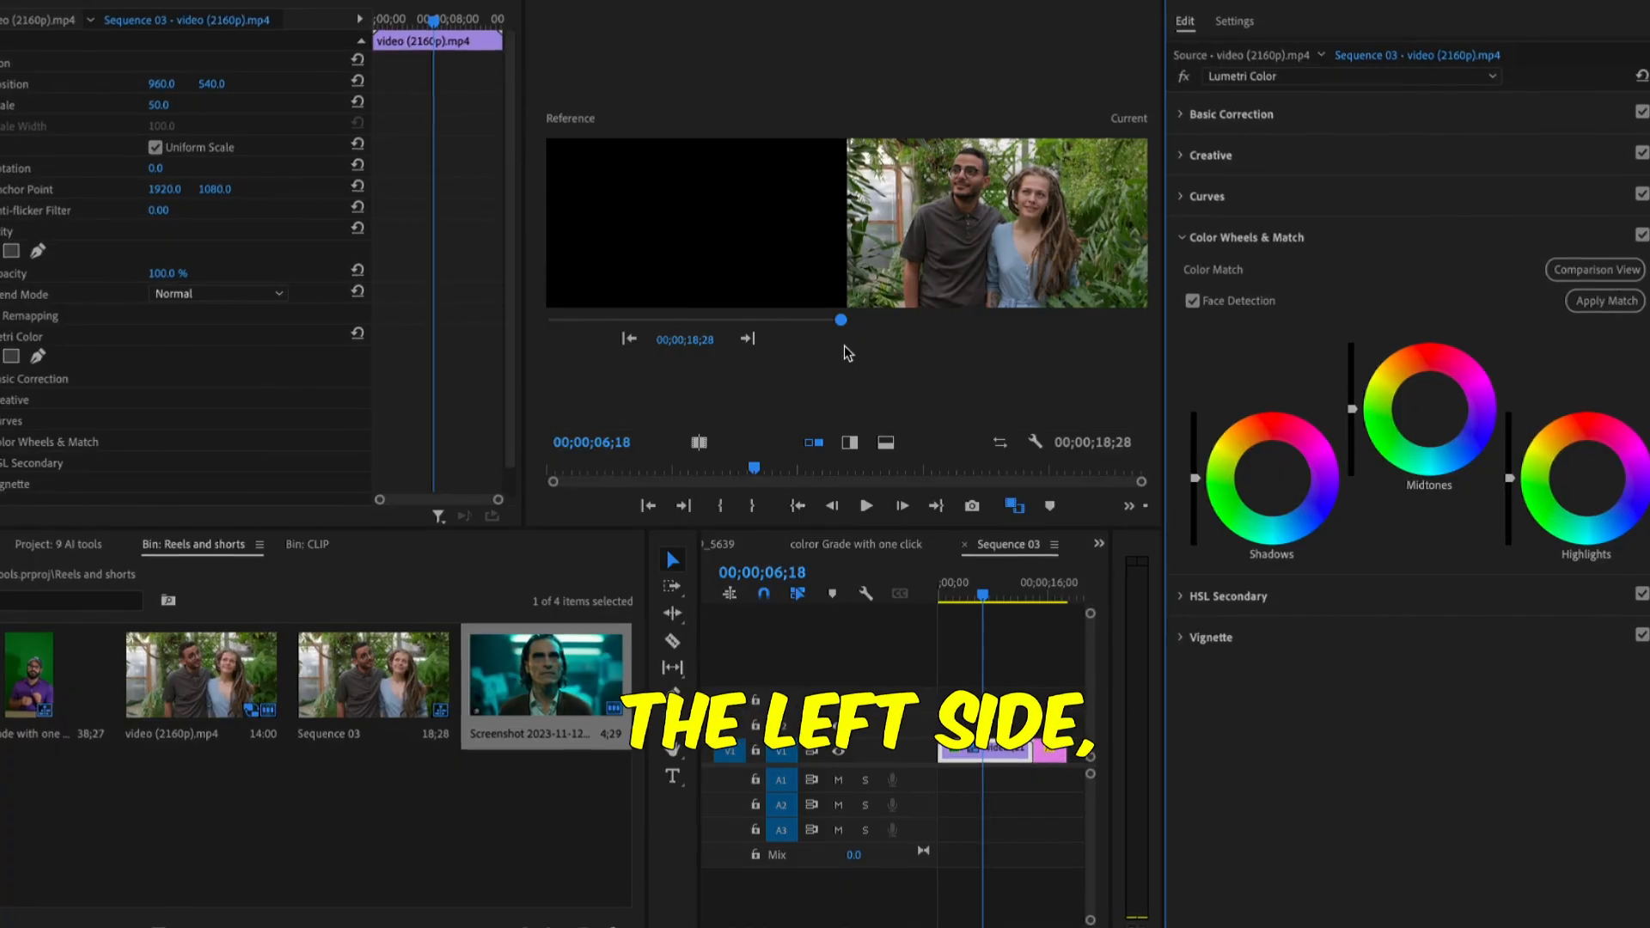
Set the reference frame to the Joker screenshot and apply the color match with Face Detection enabled
left_click_drag(840, 320, 828, 321)
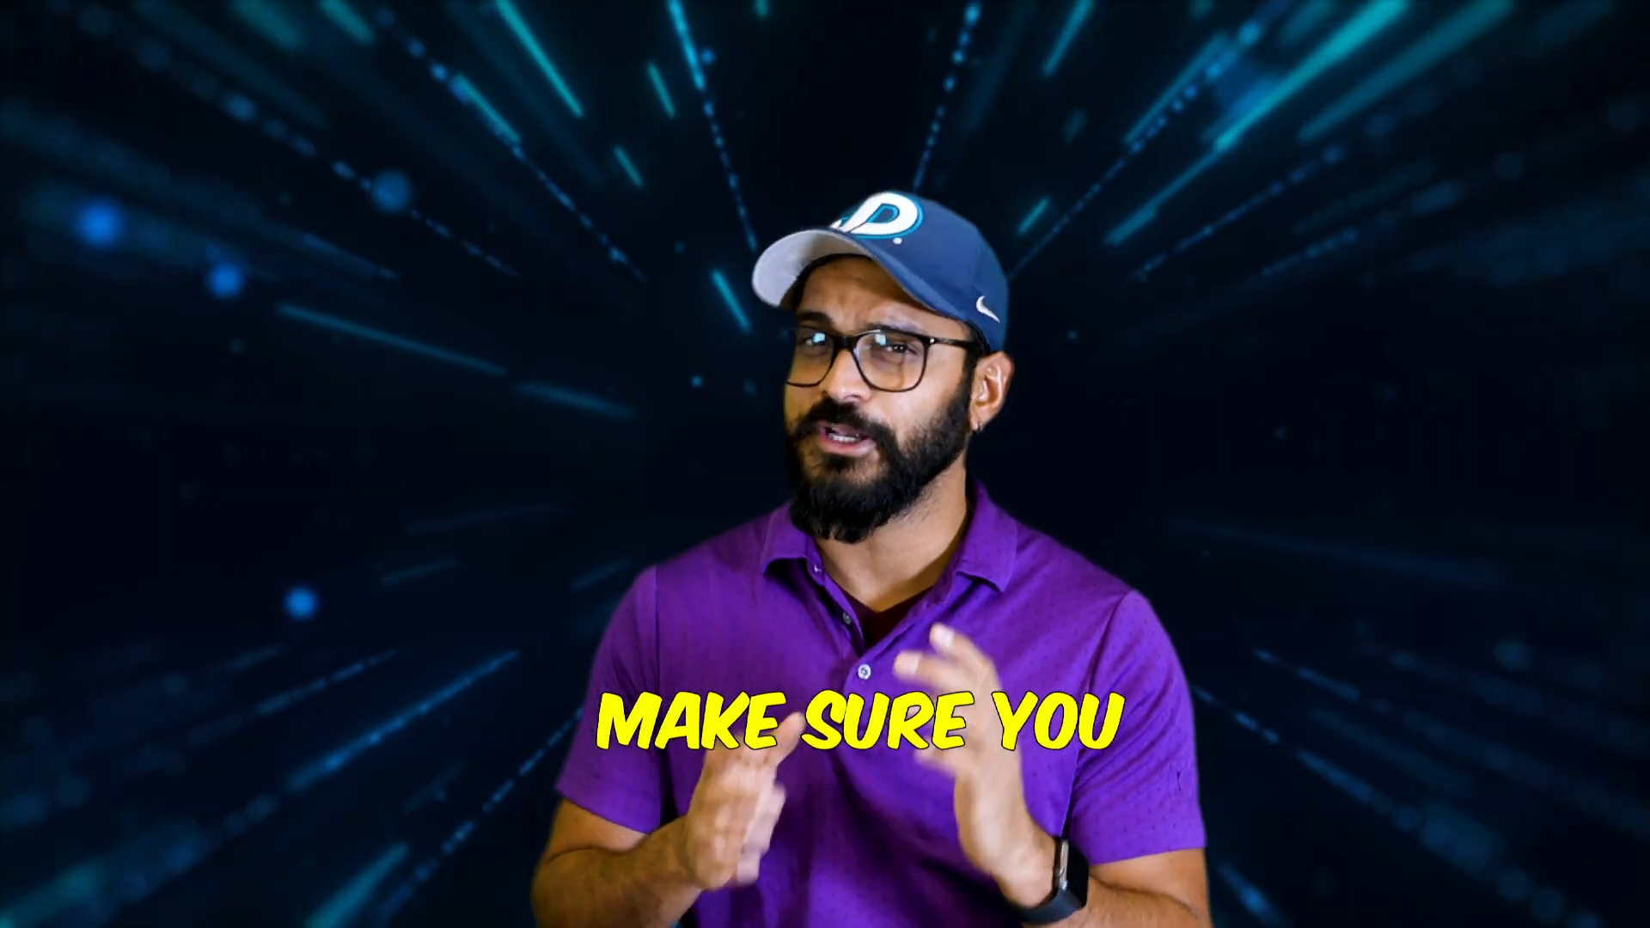
left_click(1194, 301)
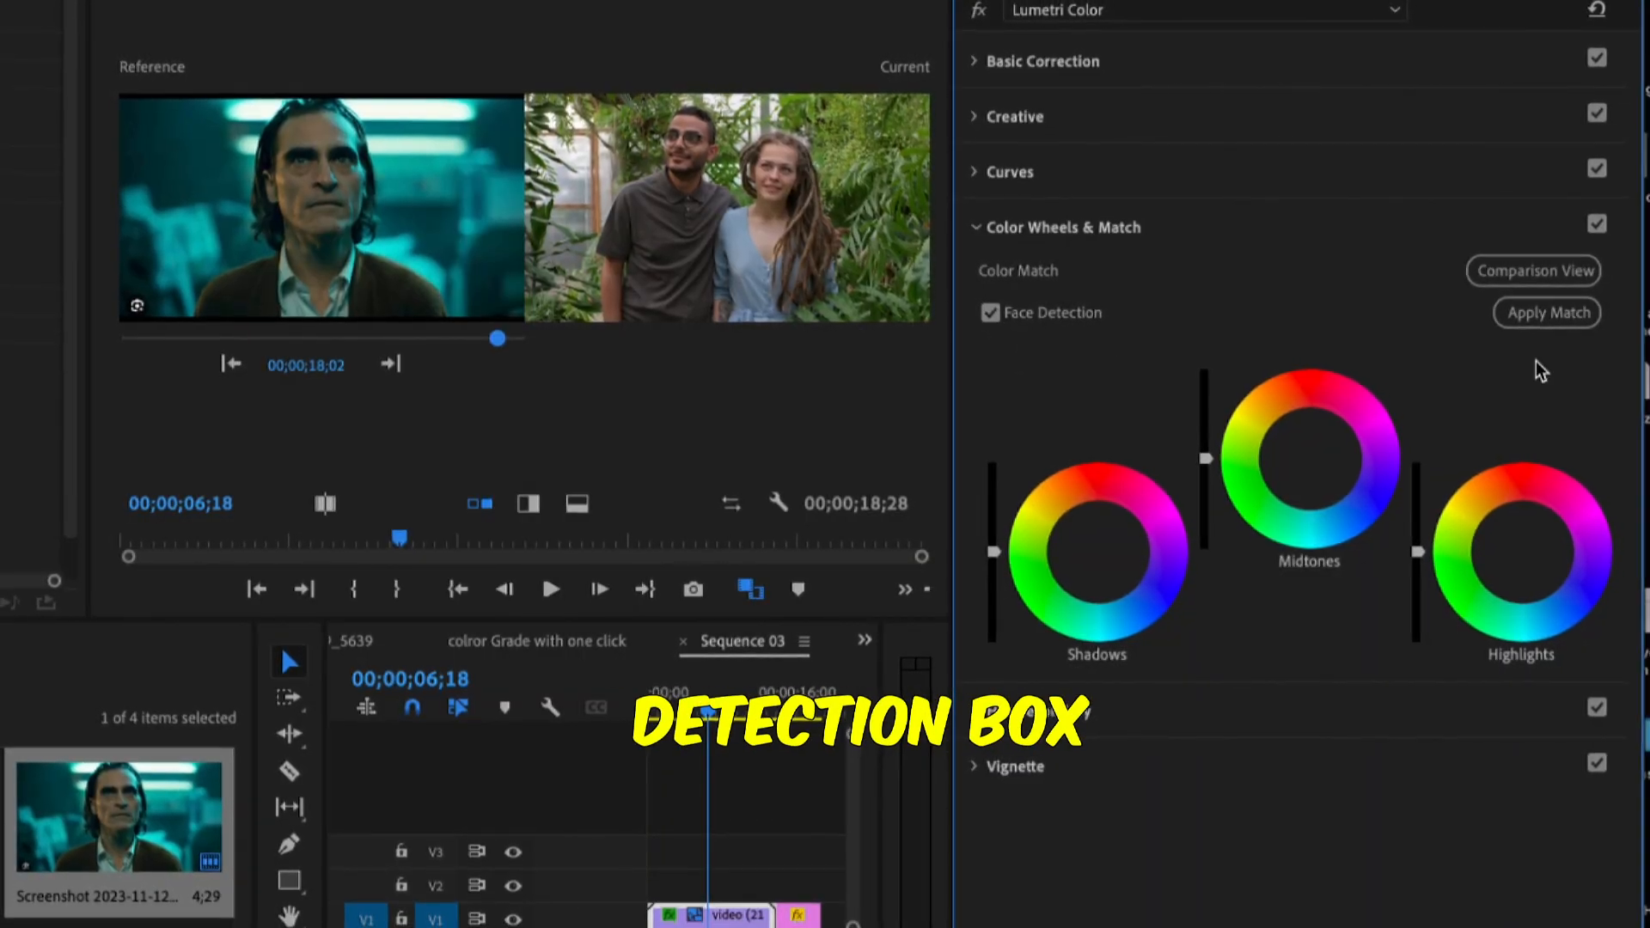
left_click(1572, 317)
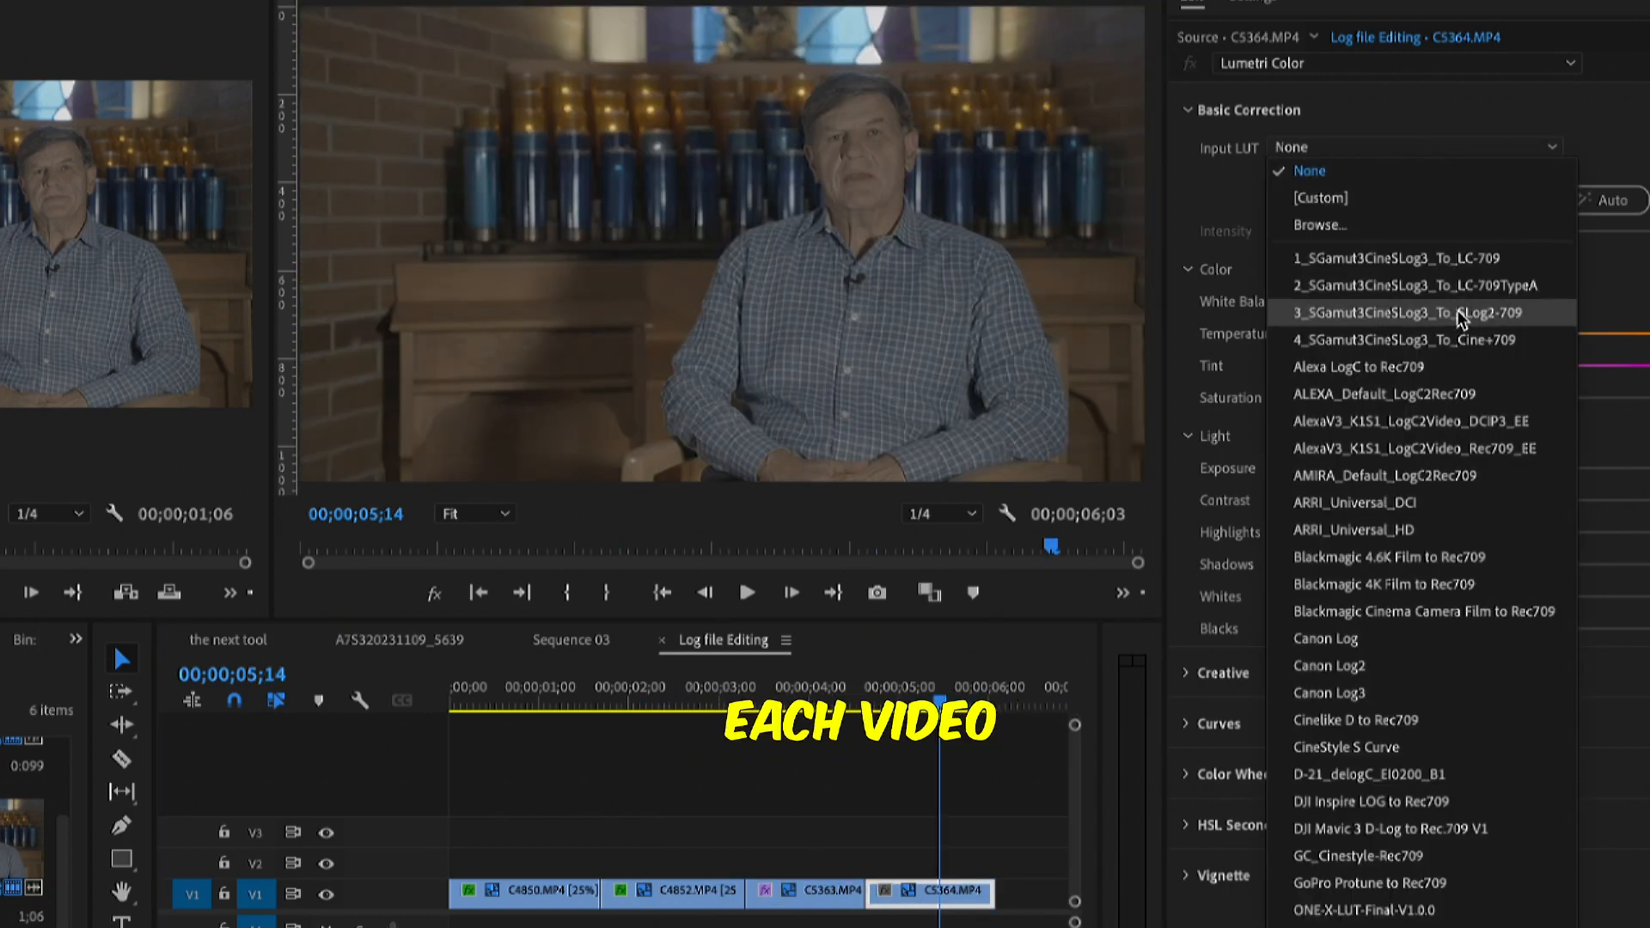
Apply an input LUT to the C4852.MP4 clip in Basic Correction
left_click(1393, 285)
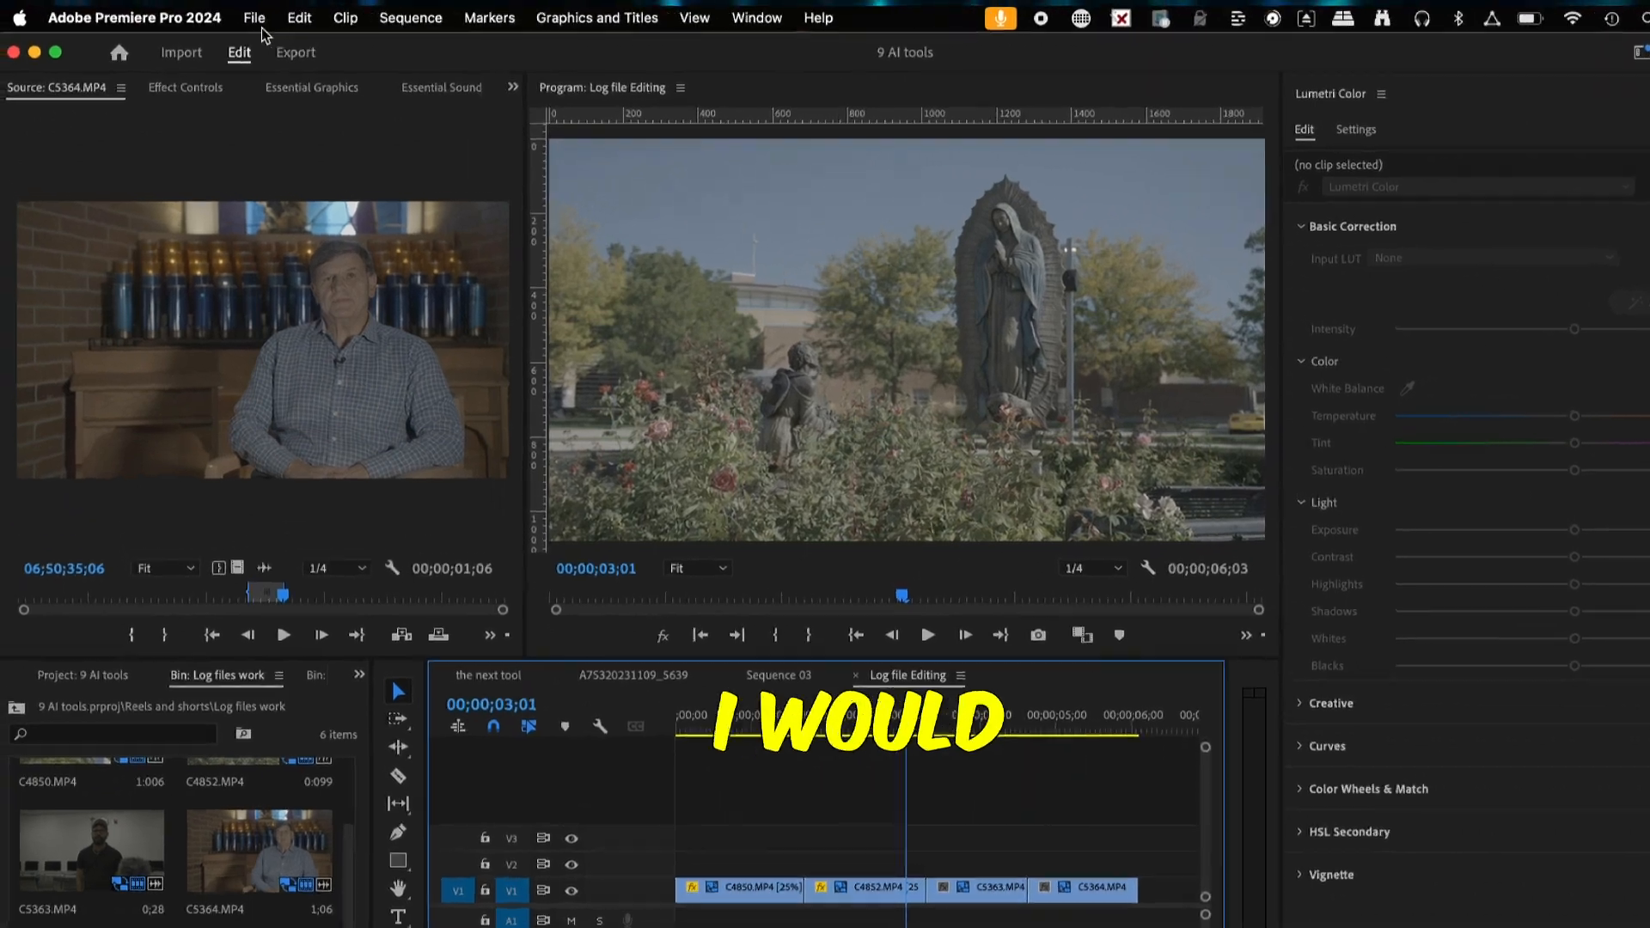
Enable Auto Detect Log Video Color Space in the project's color settings and scrub through the sequence to check the log clips
left_click(232, 11)
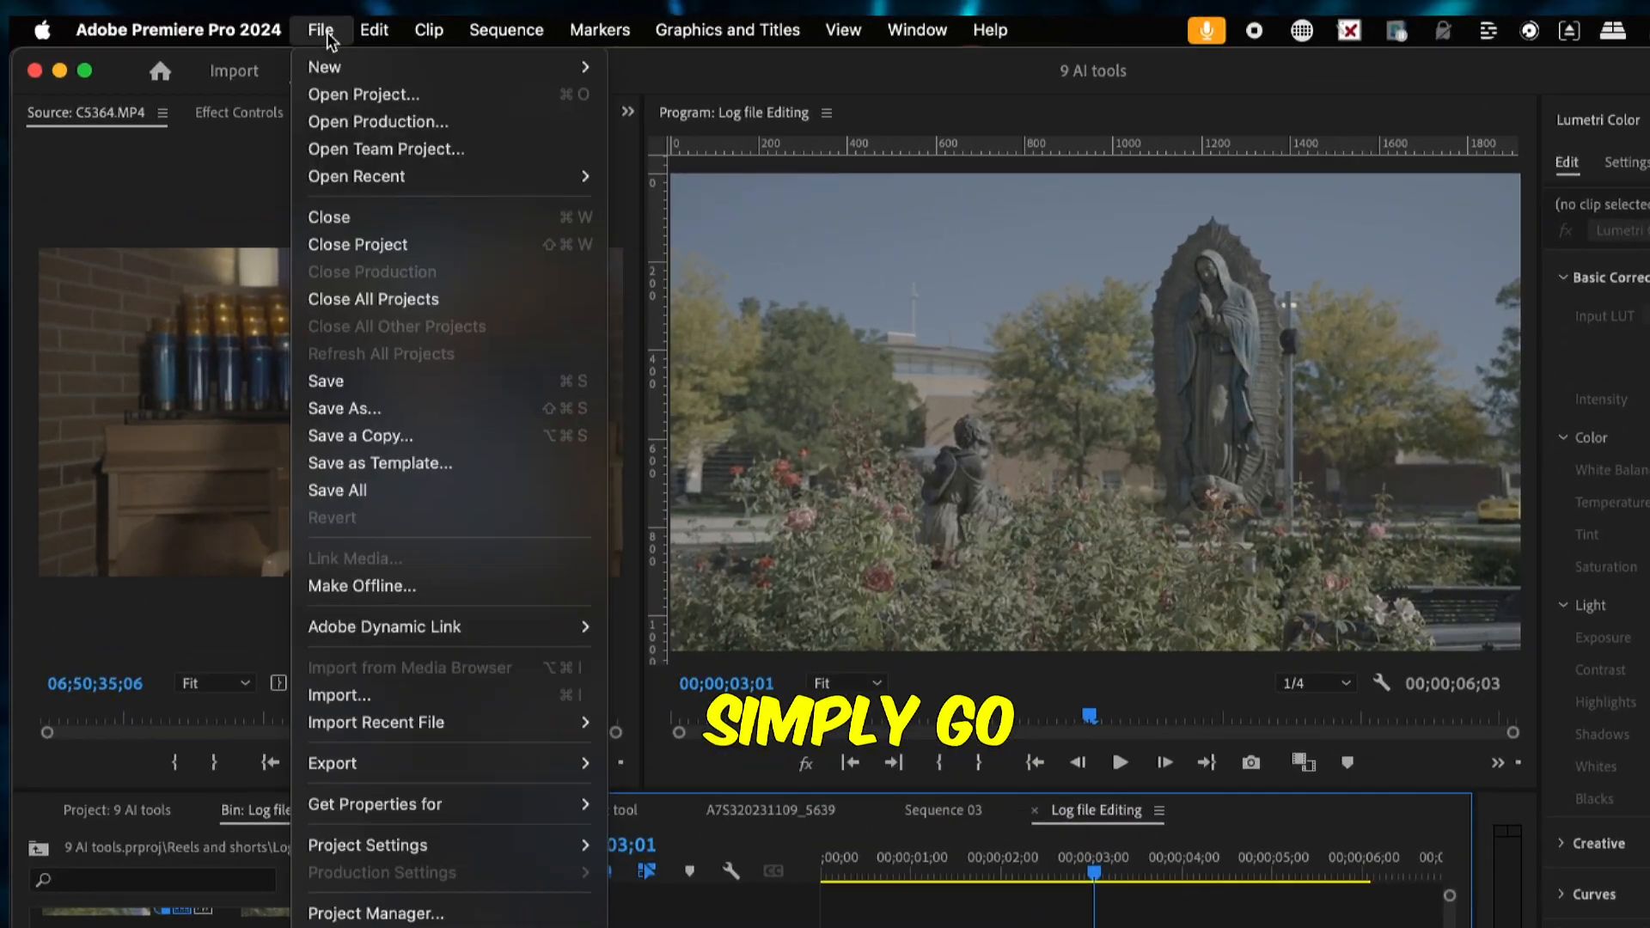
mouse_move(362, 851)
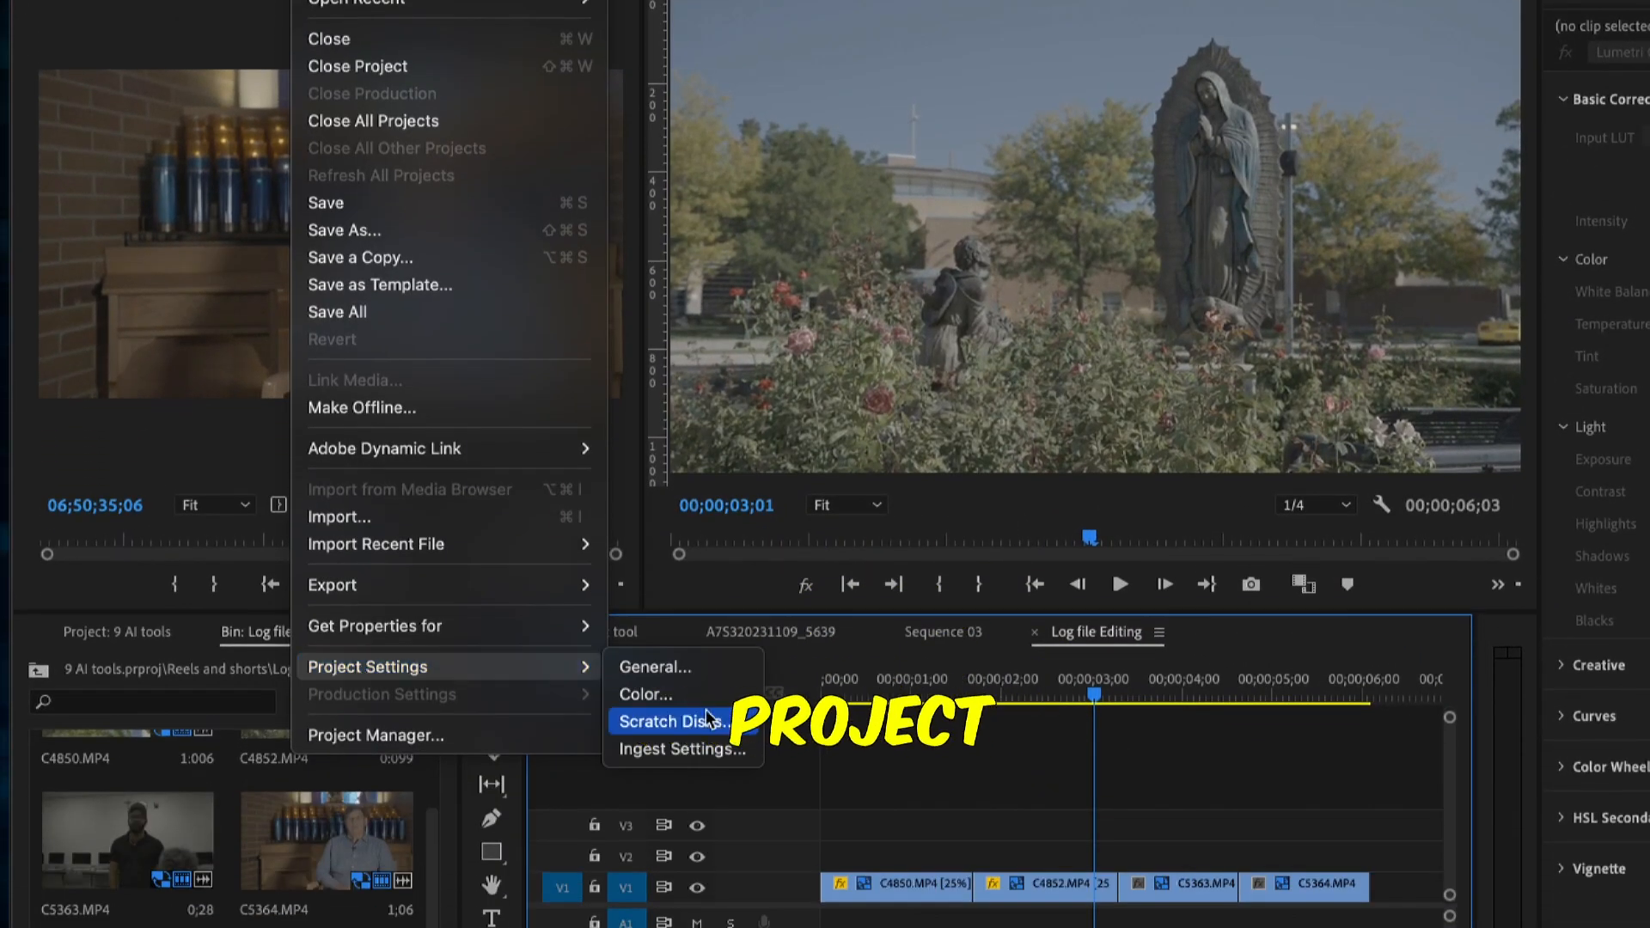
left_click(640, 694)
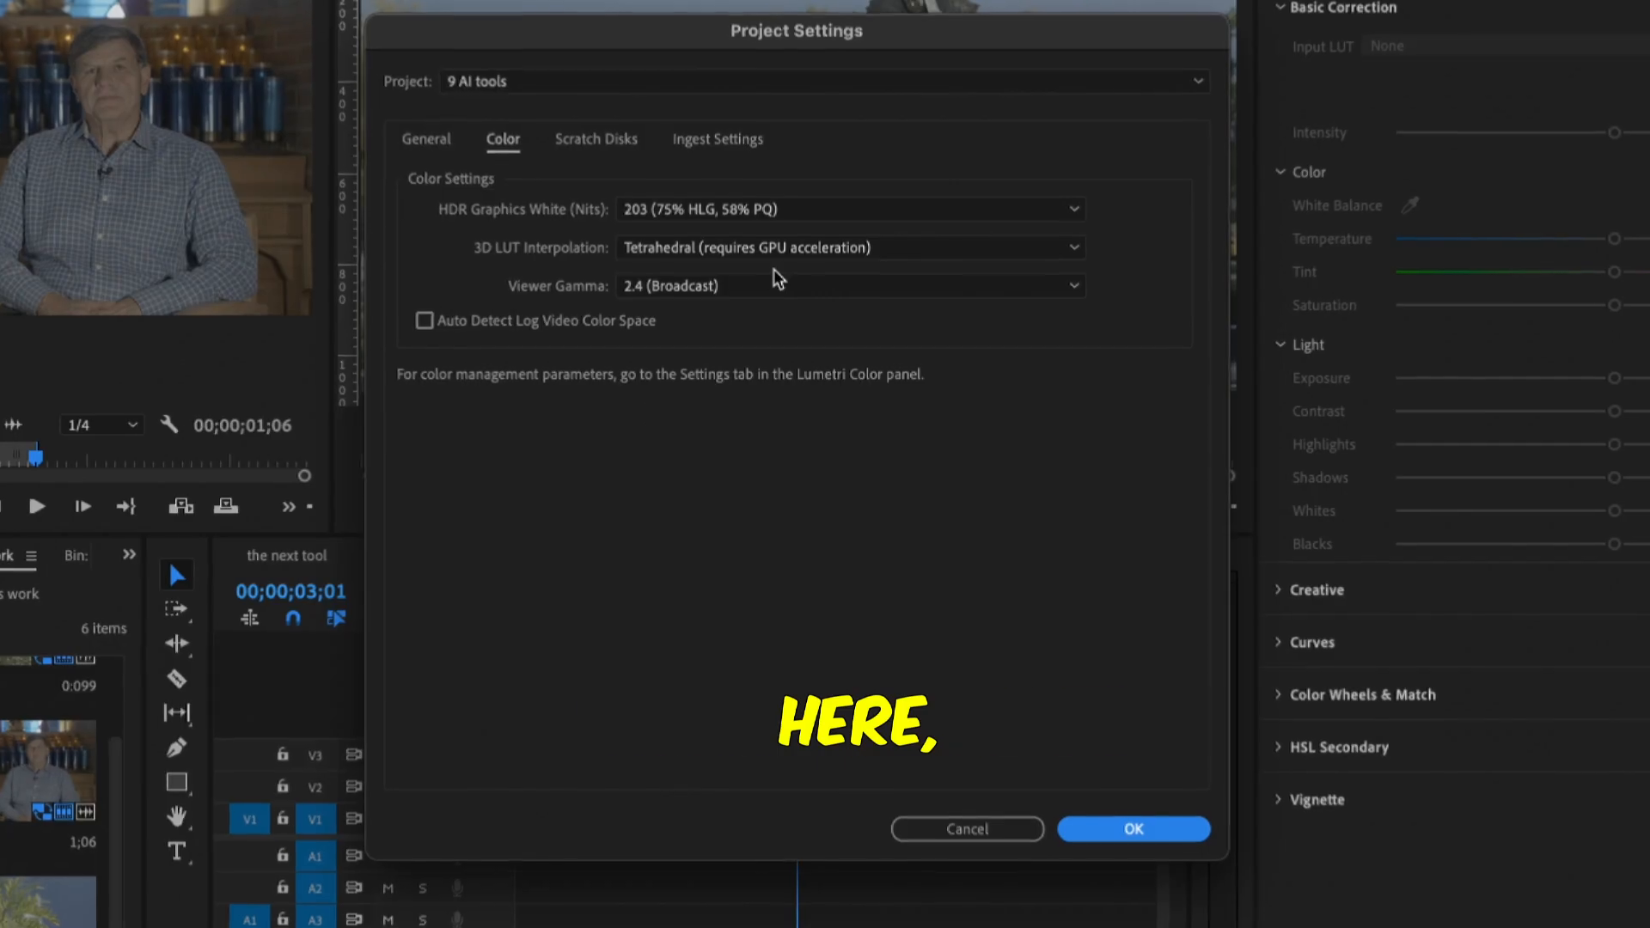
left_click(418, 323)
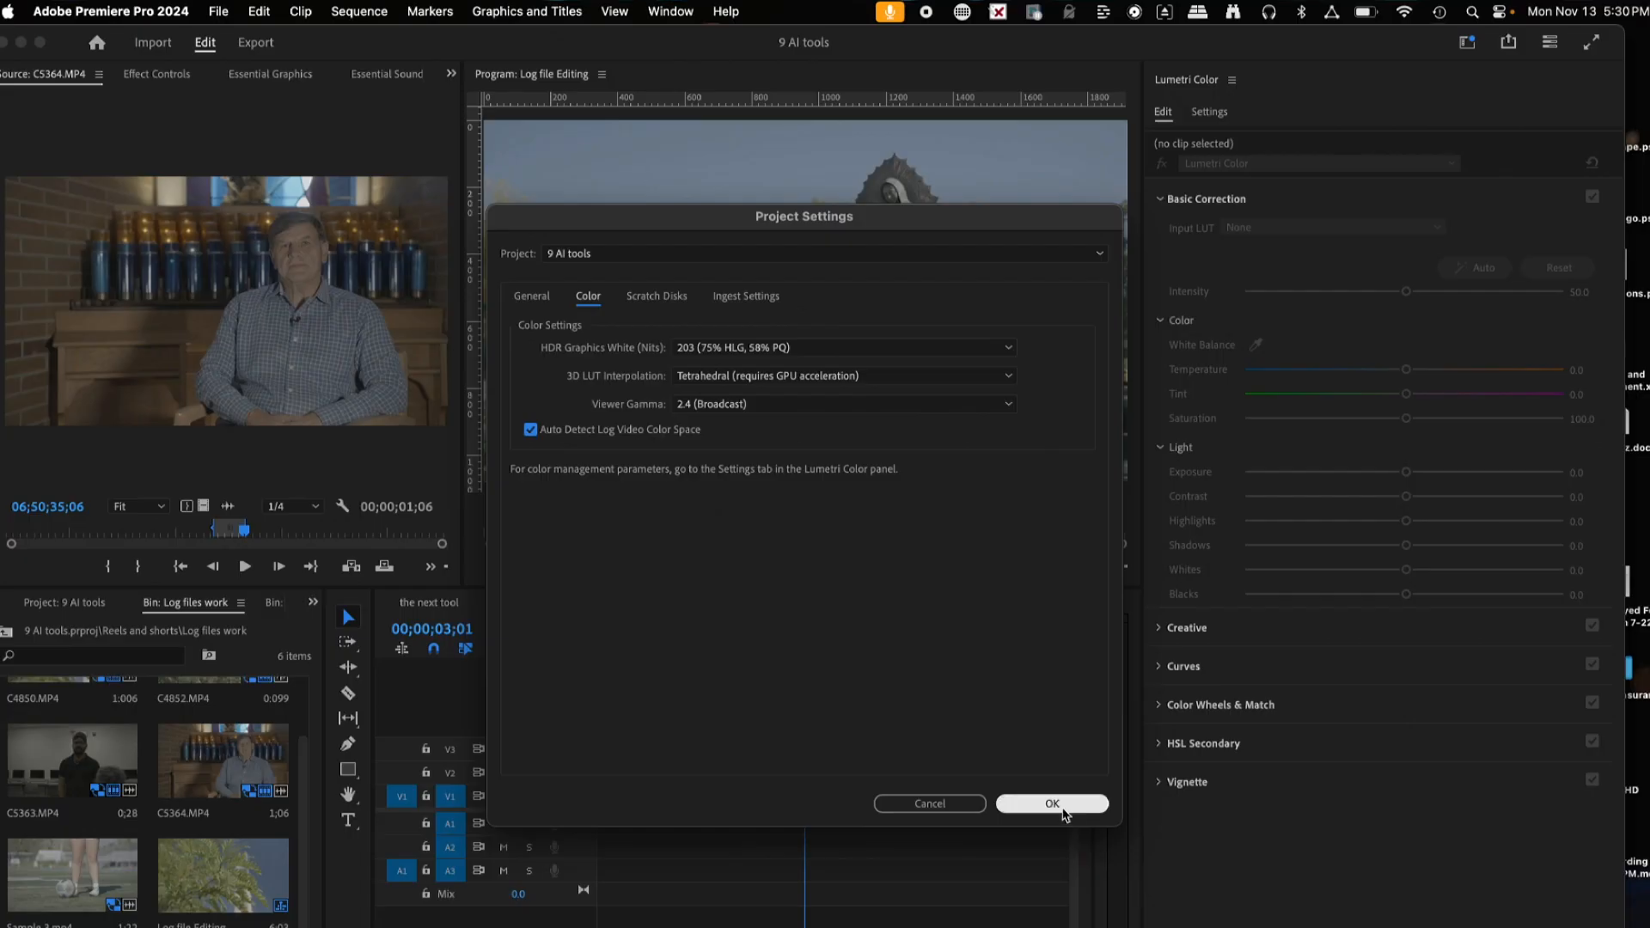
left_click(1054, 803)
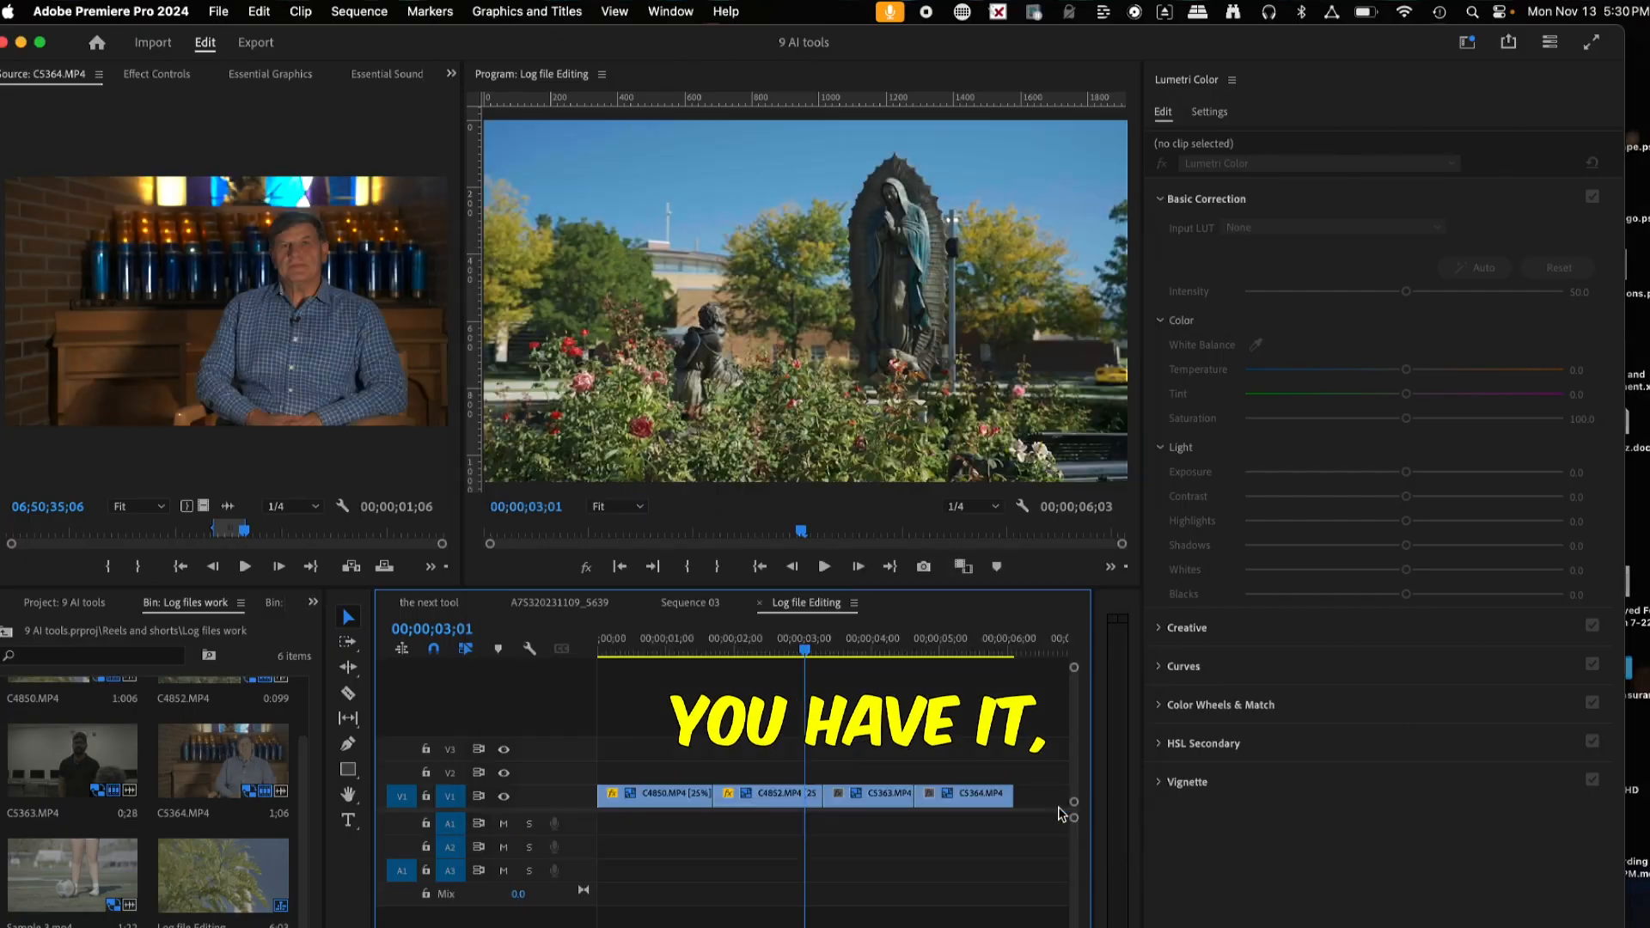
left_click_drag(651, 651, 904, 678)
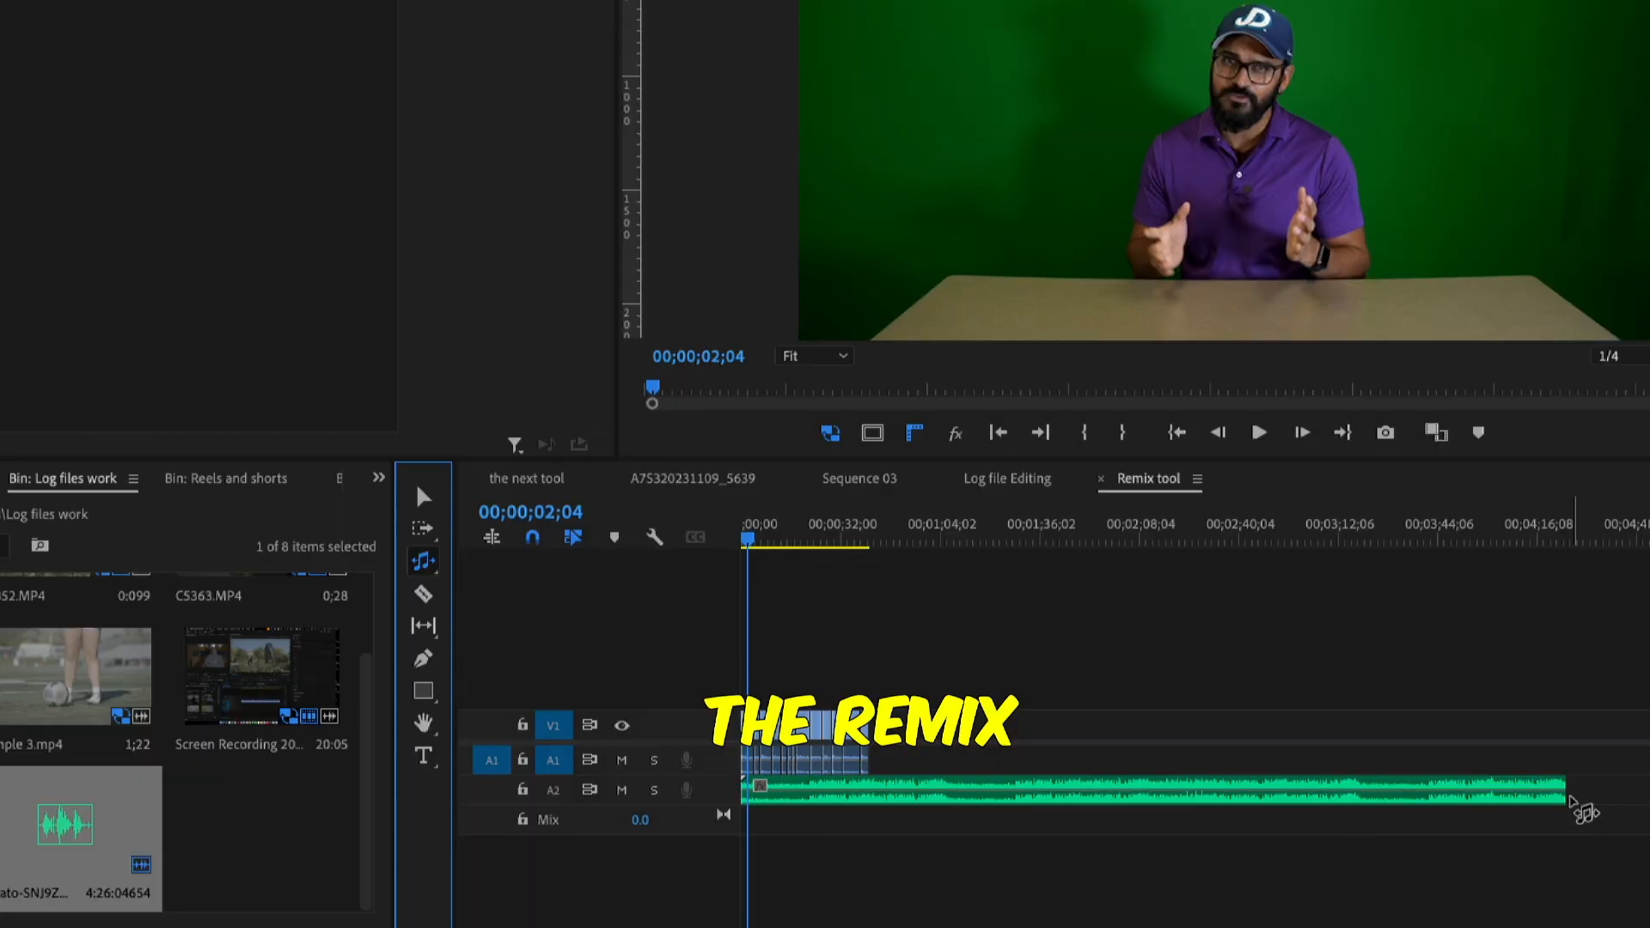
Position the background music clip at the start of audio track A2 in the Remix tool sequence
left_click_drag(1562, 789, 1225, 787)
left_click_drag(954, 772, 877, 789)
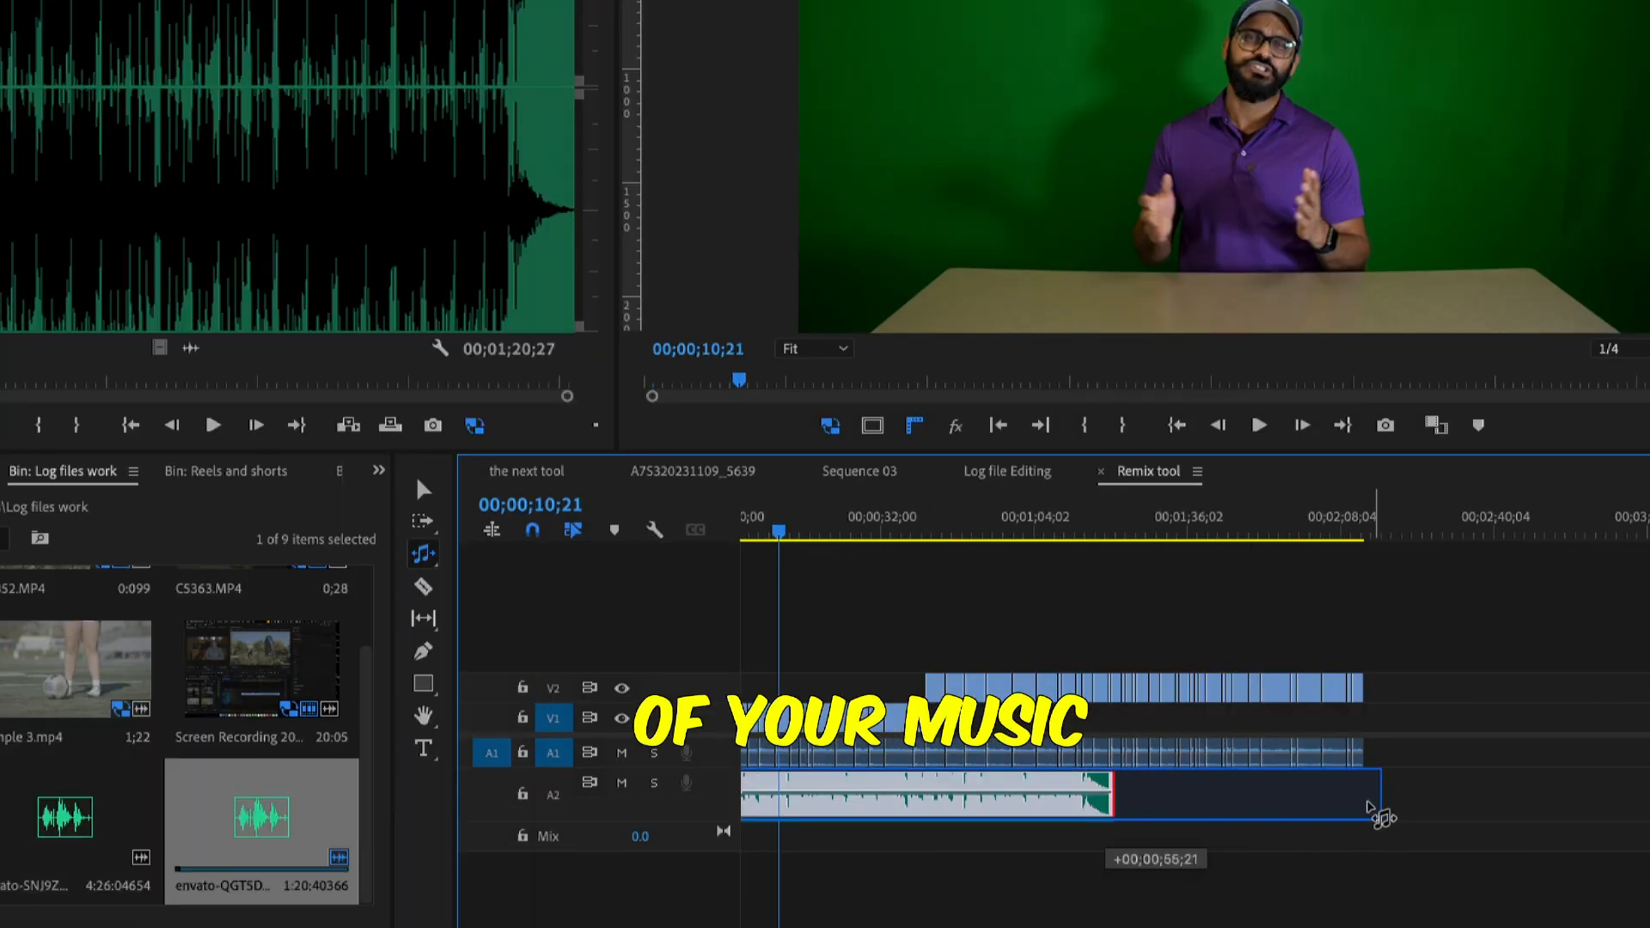
left_click_drag(1370, 808, 1370, 808)
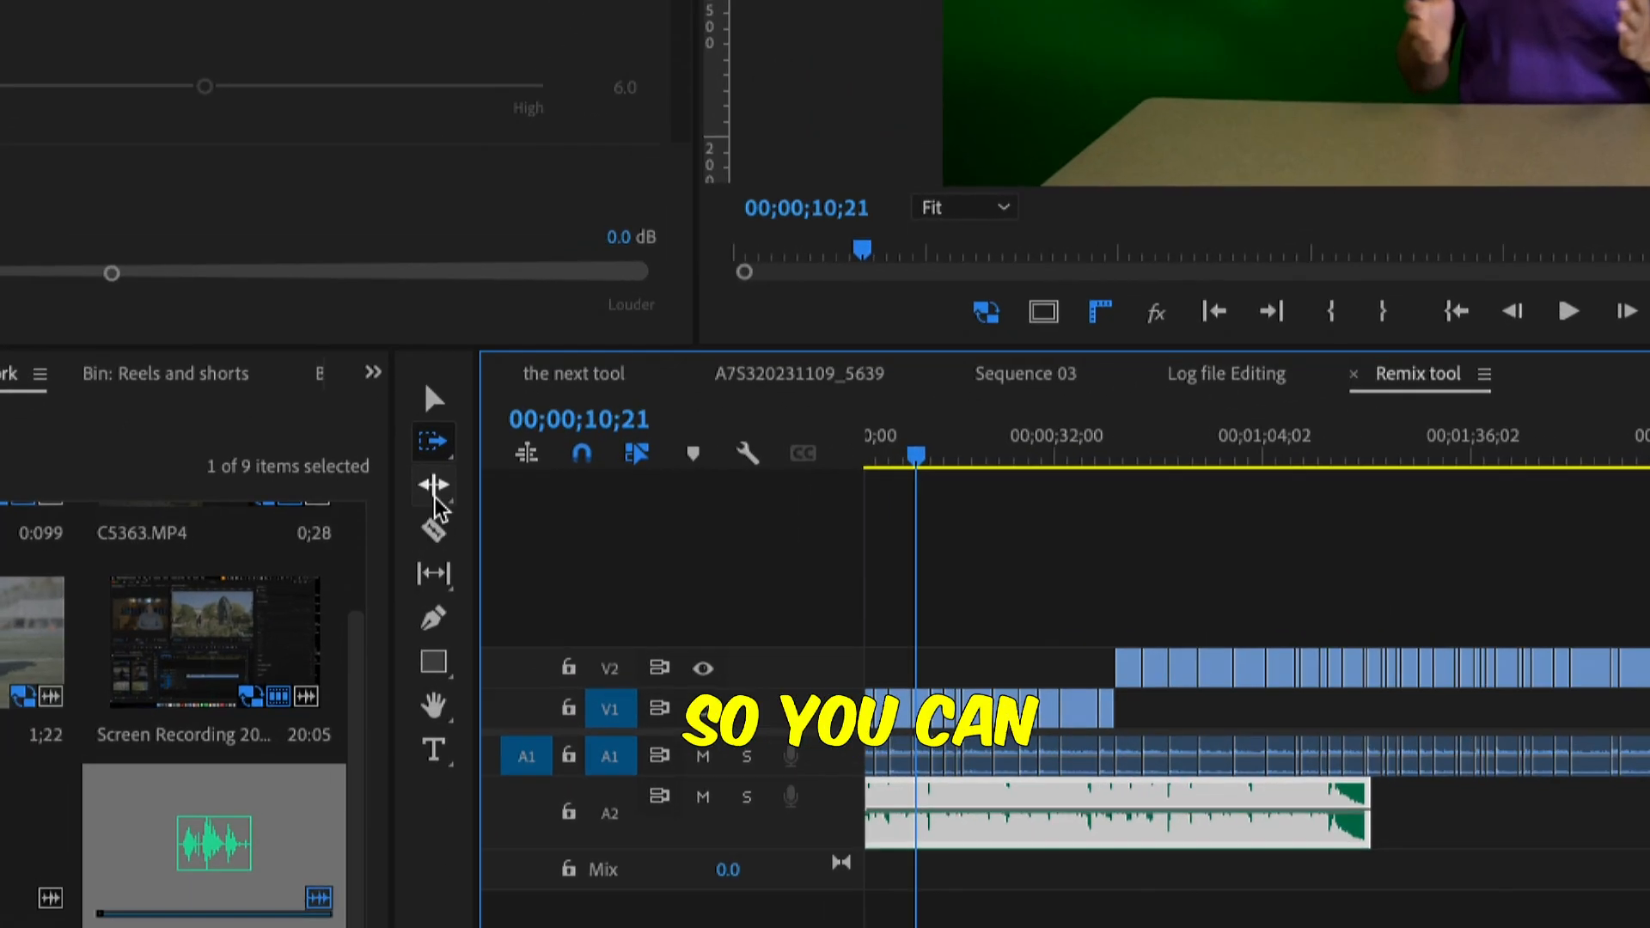
Lengthen the background music clip on A2 by moving its end with the Remix tool
left_click(422, 553)
left_click(908, 612)
left_click_drag(1156, 772, 1455, 778)
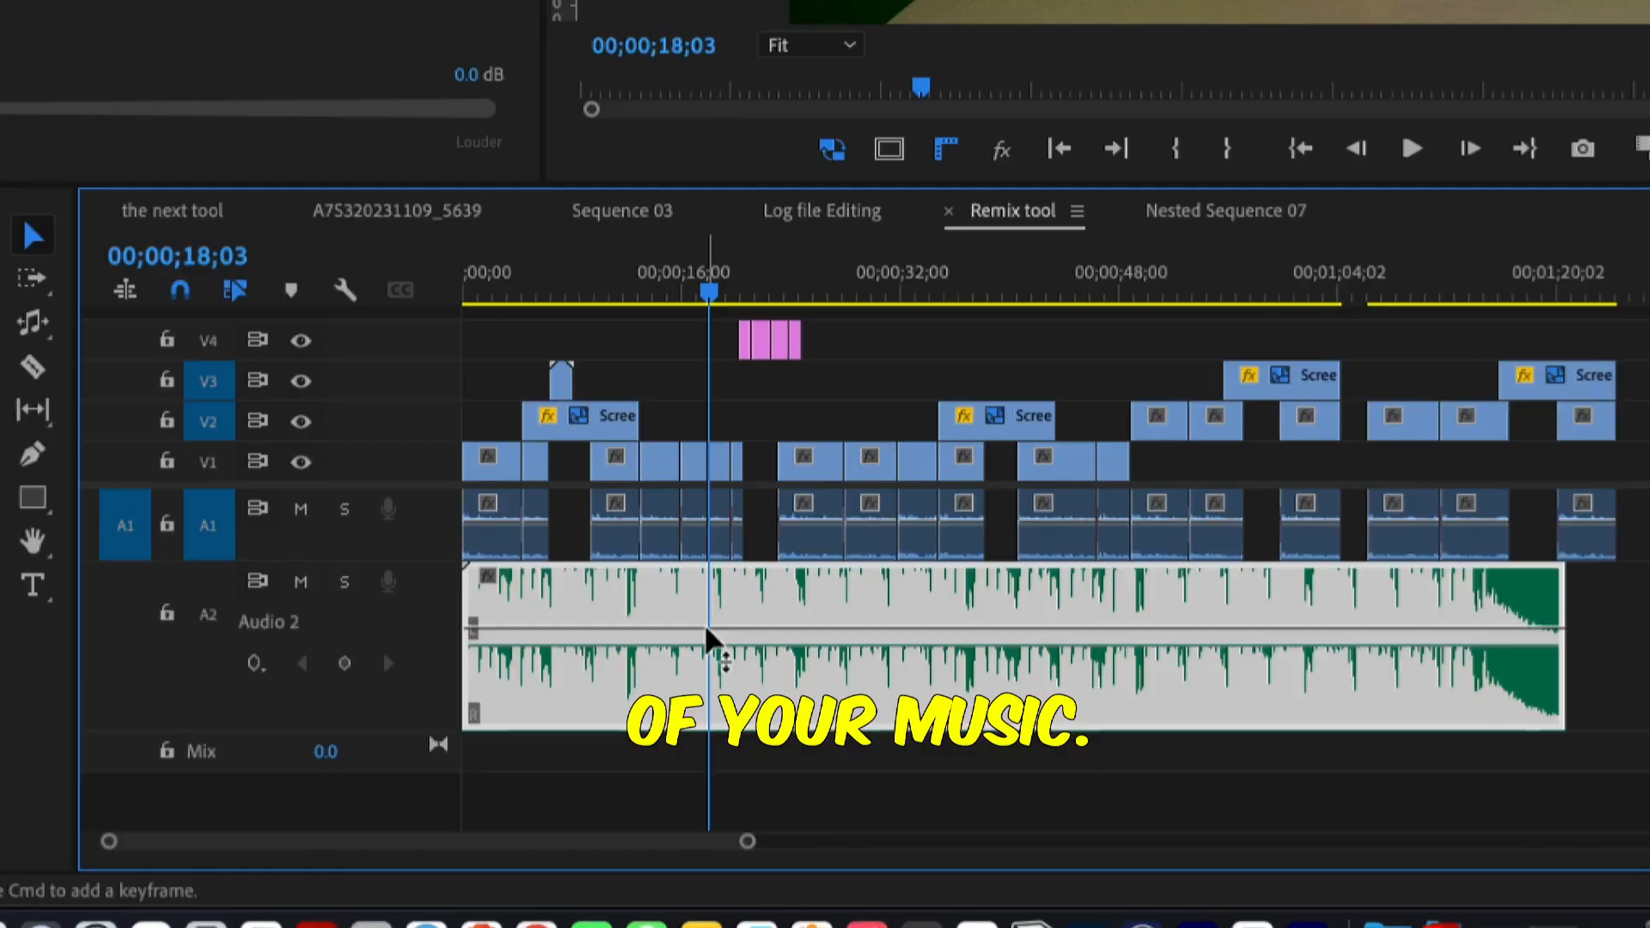
Add volume keyframes to the background music clip with the Pen tool and adjust the level between them
mouse_move(707, 630)
left_mouse_down()
mouse_move(710, 687)
mouse_move(710, 637)
left_mouse_up()
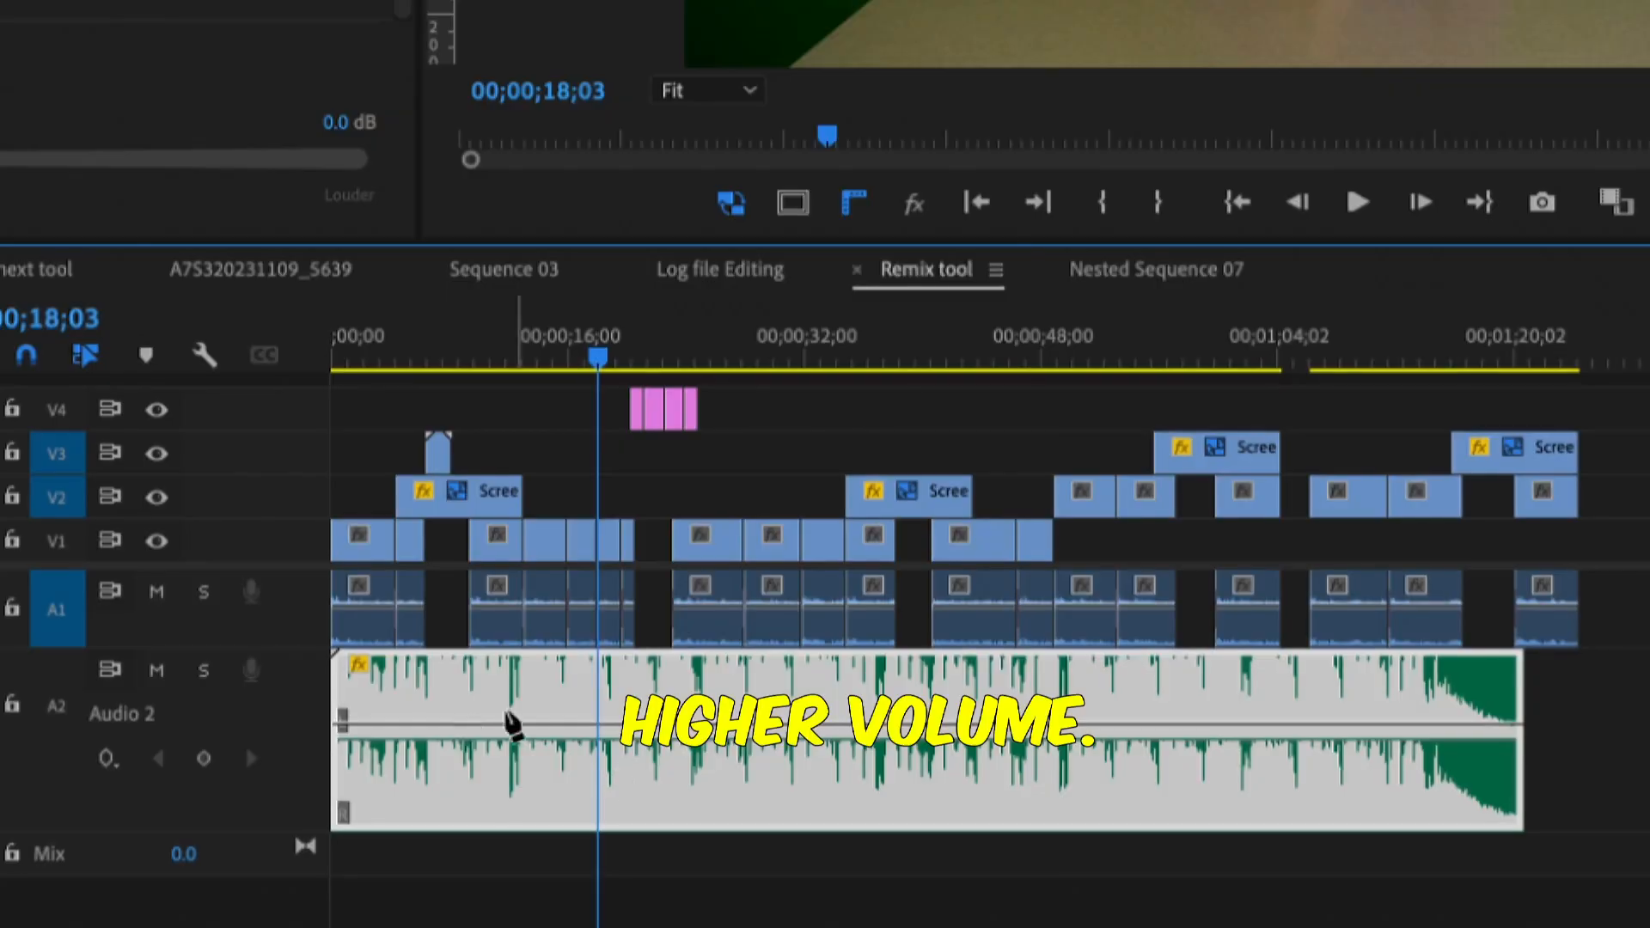
left_click_drag(458, 720, 511, 736)
left_click(616, 736)
left_click(698, 737)
left_click_drag(654, 736, 654, 724)
left_click_drag(908, 730, 924, 718)
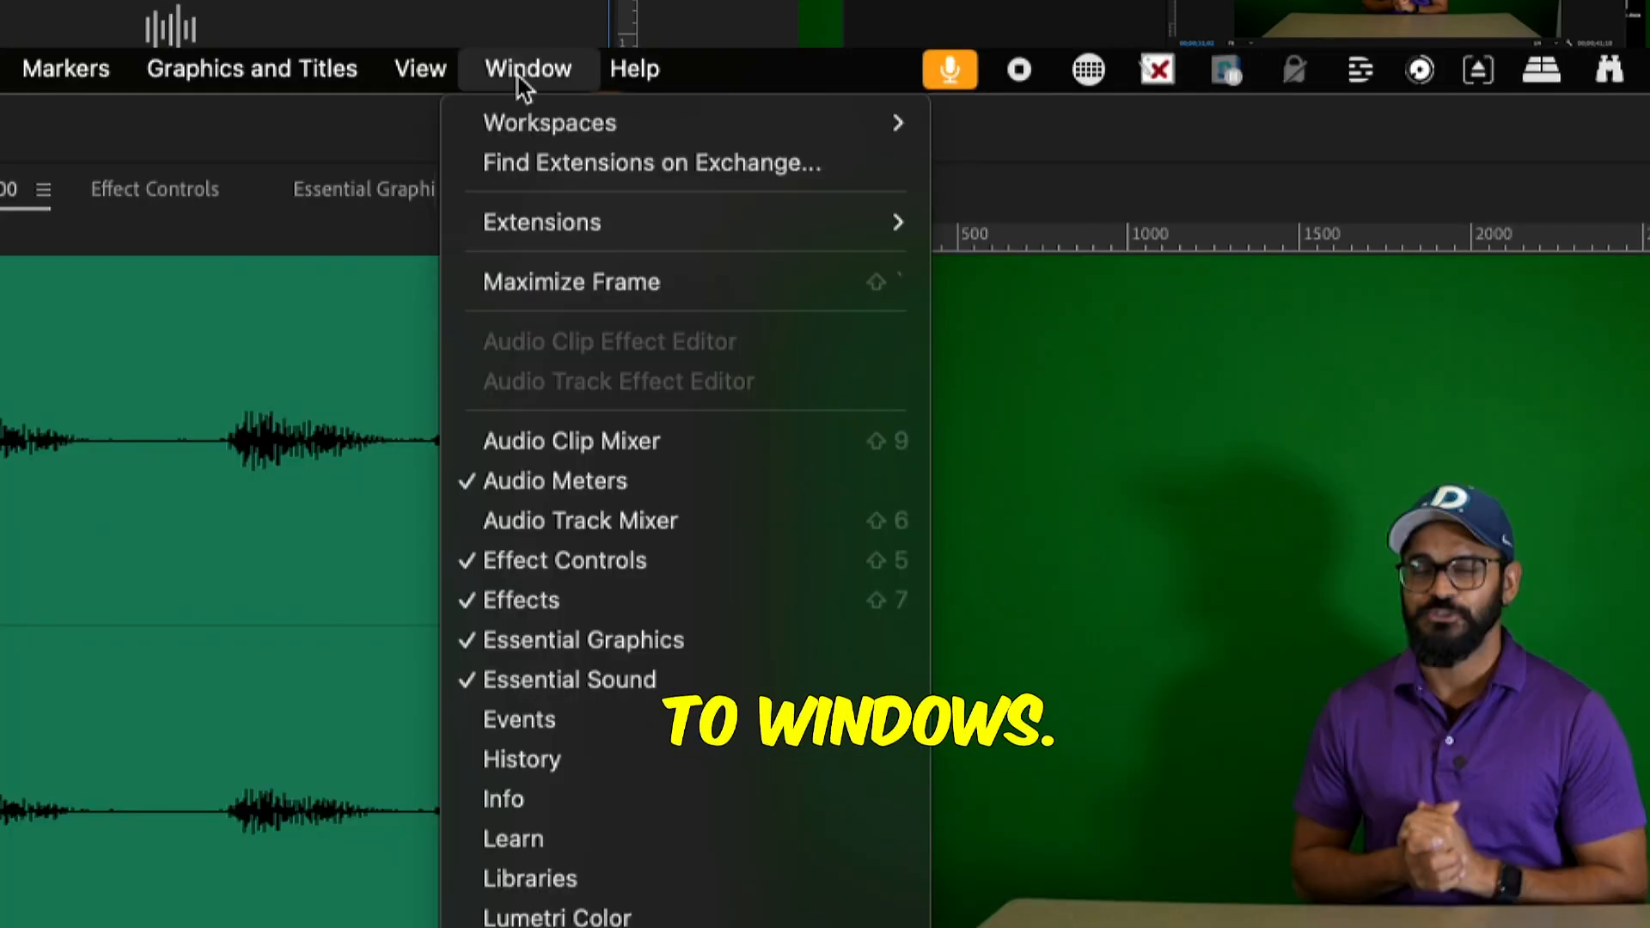
Open Essential Sound and tag the selected speech clips on A1 as Dialogue
left_click(576, 679)
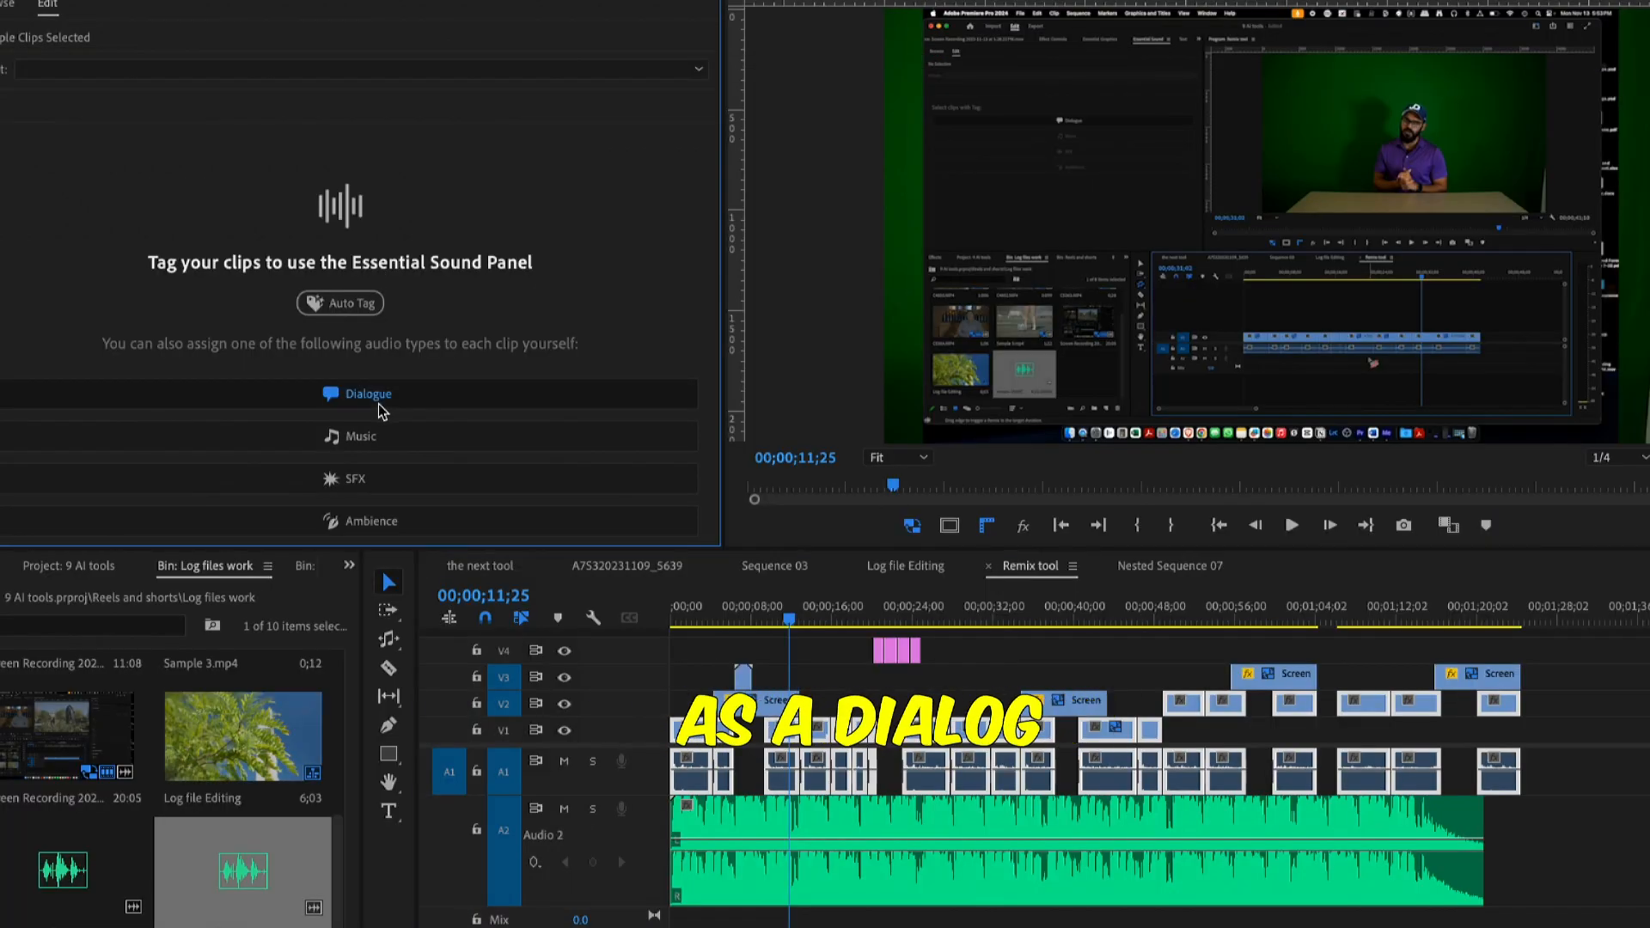
left_click(379, 405)
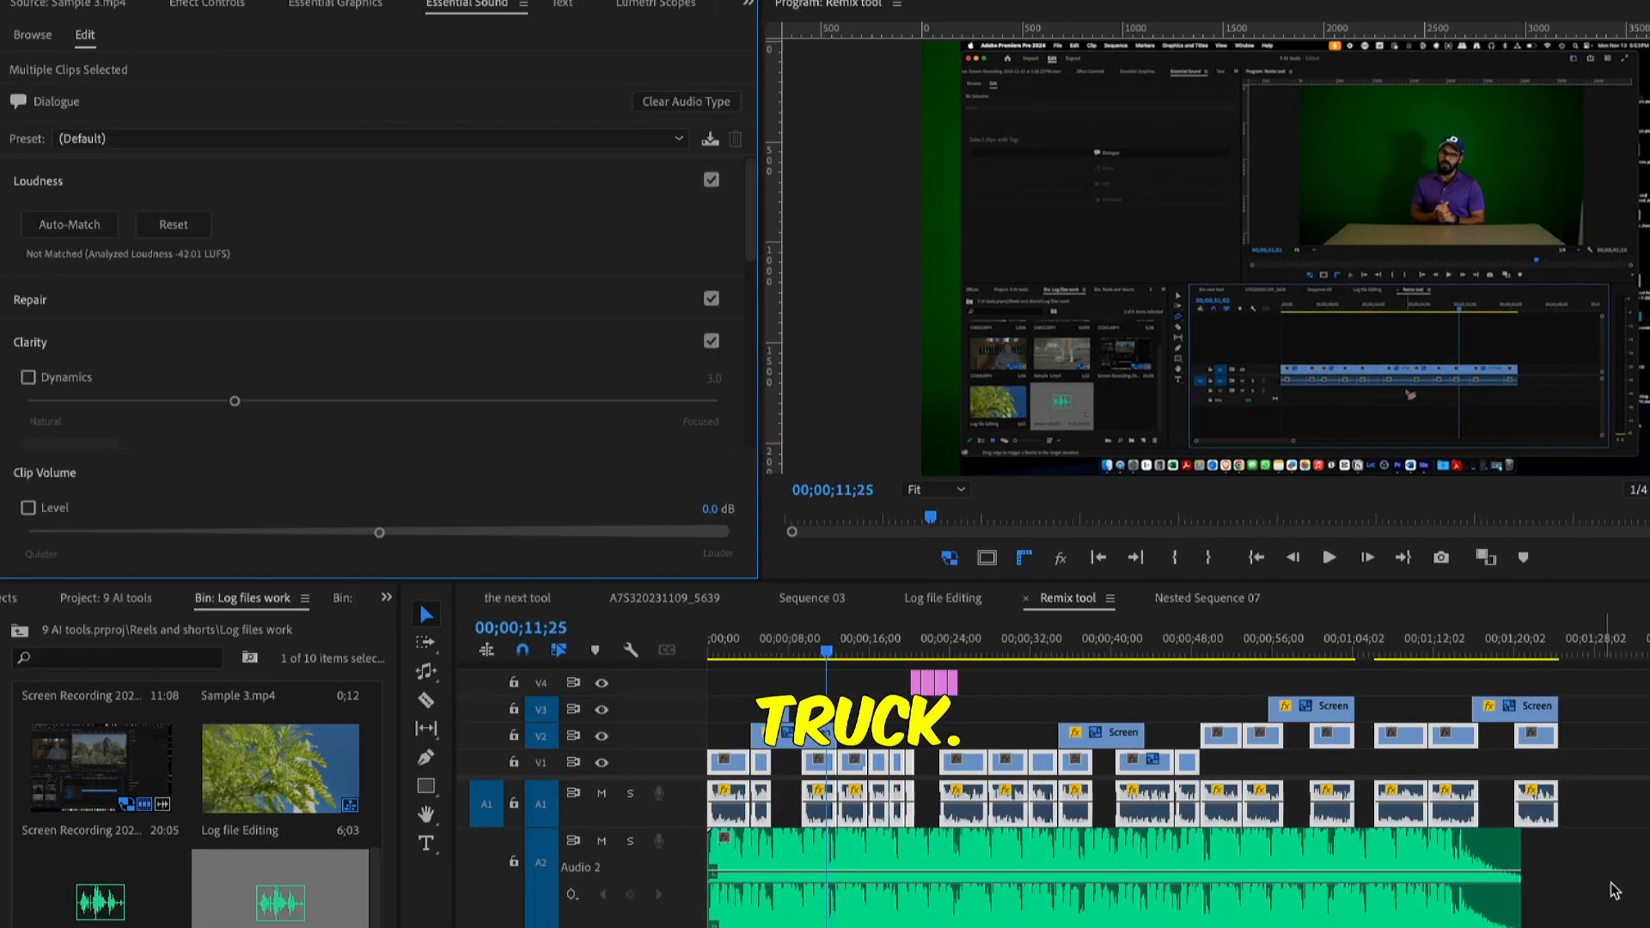
left_click(1577, 866)
Tag the background music clip on A2 as Music and bring its Ducking settings into view
left_click(1271, 852)
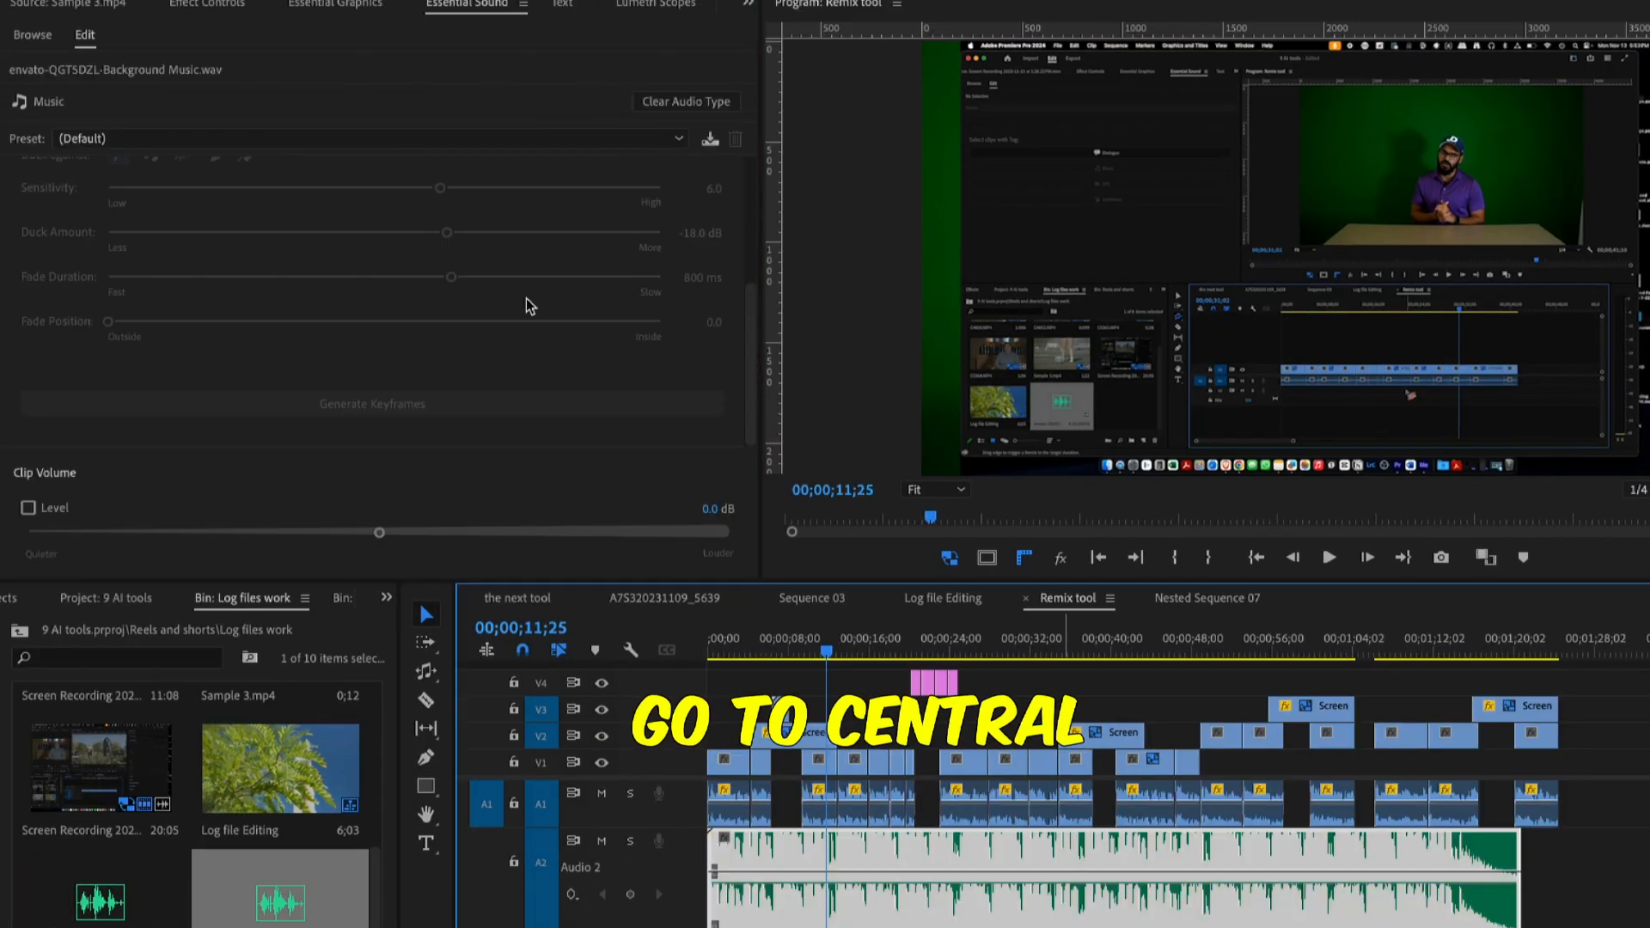
left_click(686, 101)
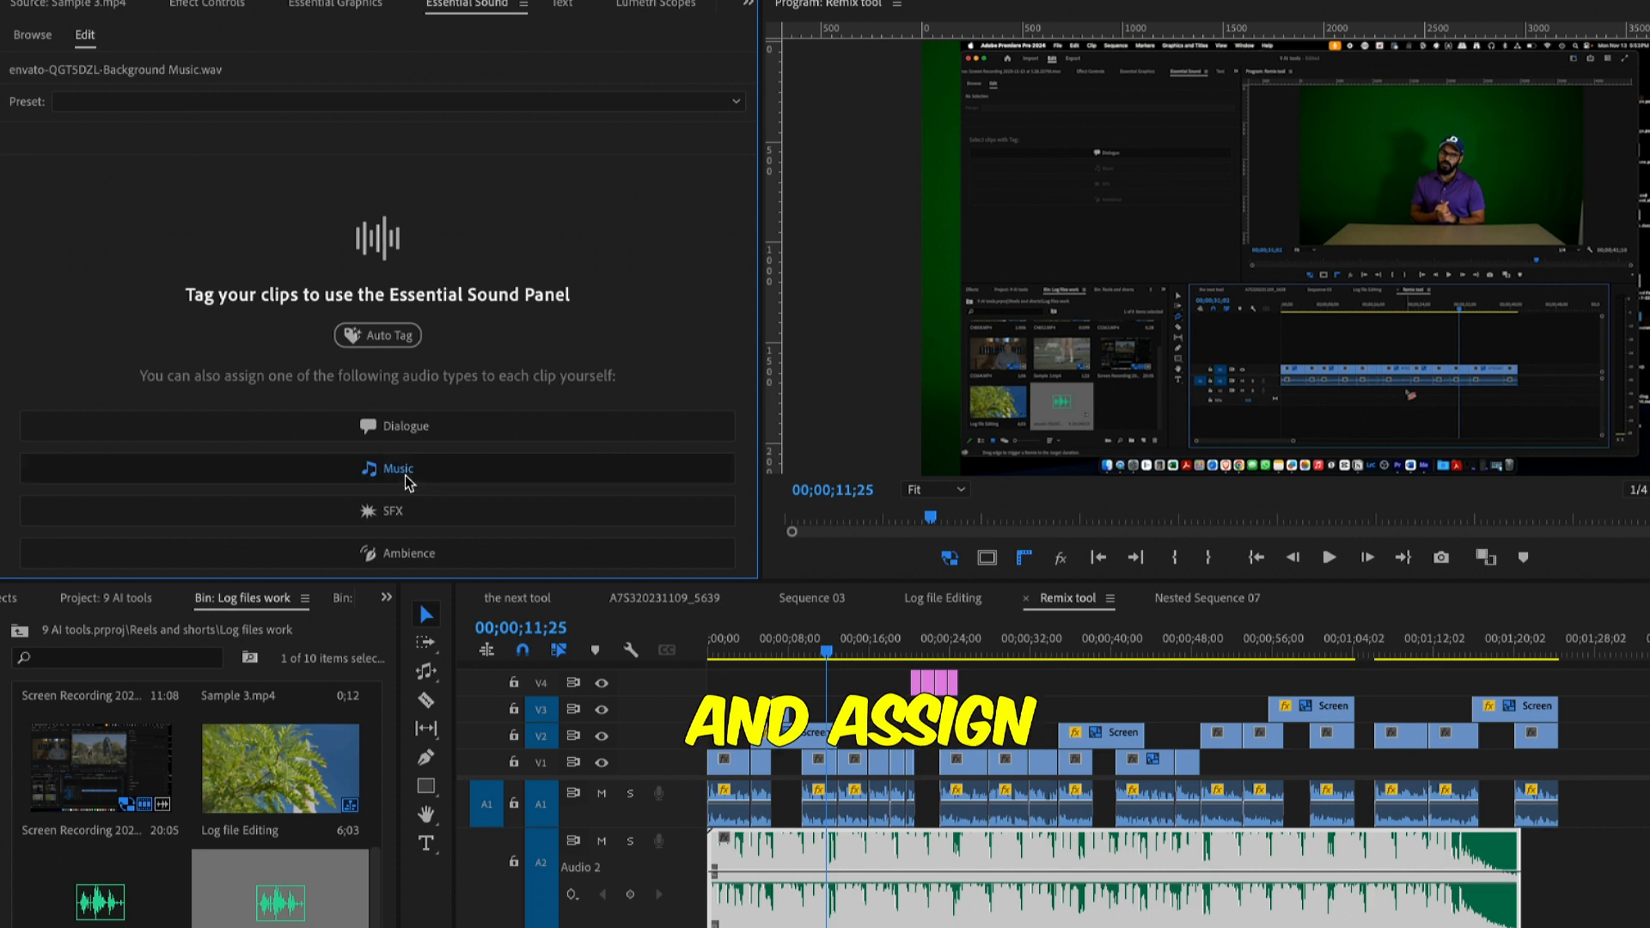
left_click(407, 478)
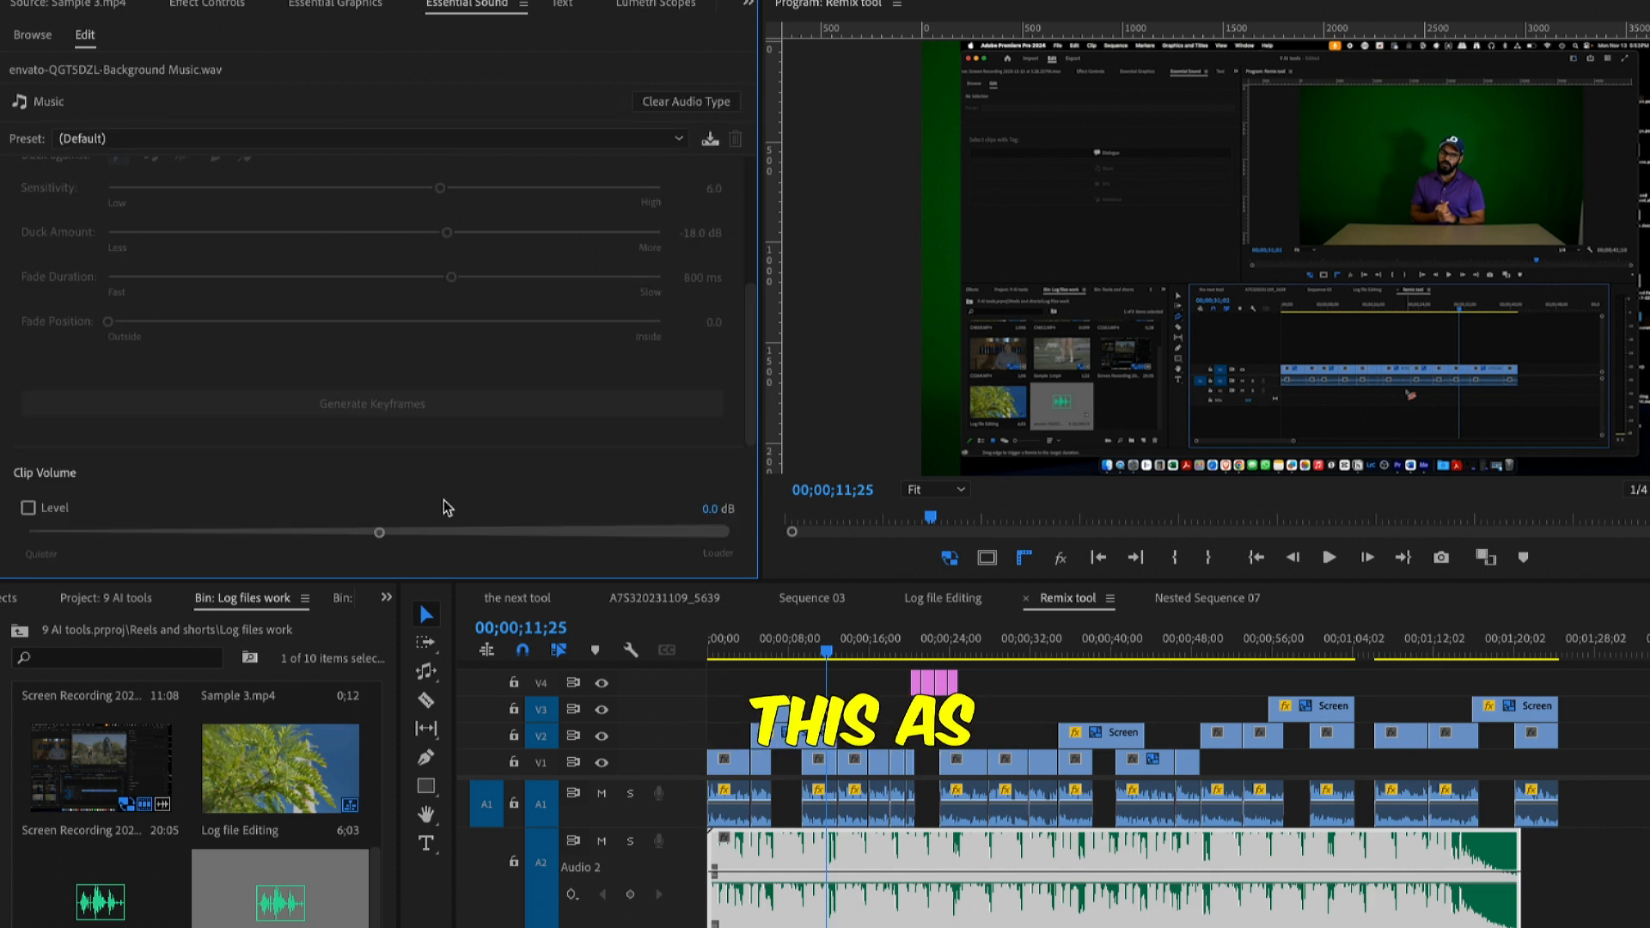
scroll(756, 250, "down", 2)
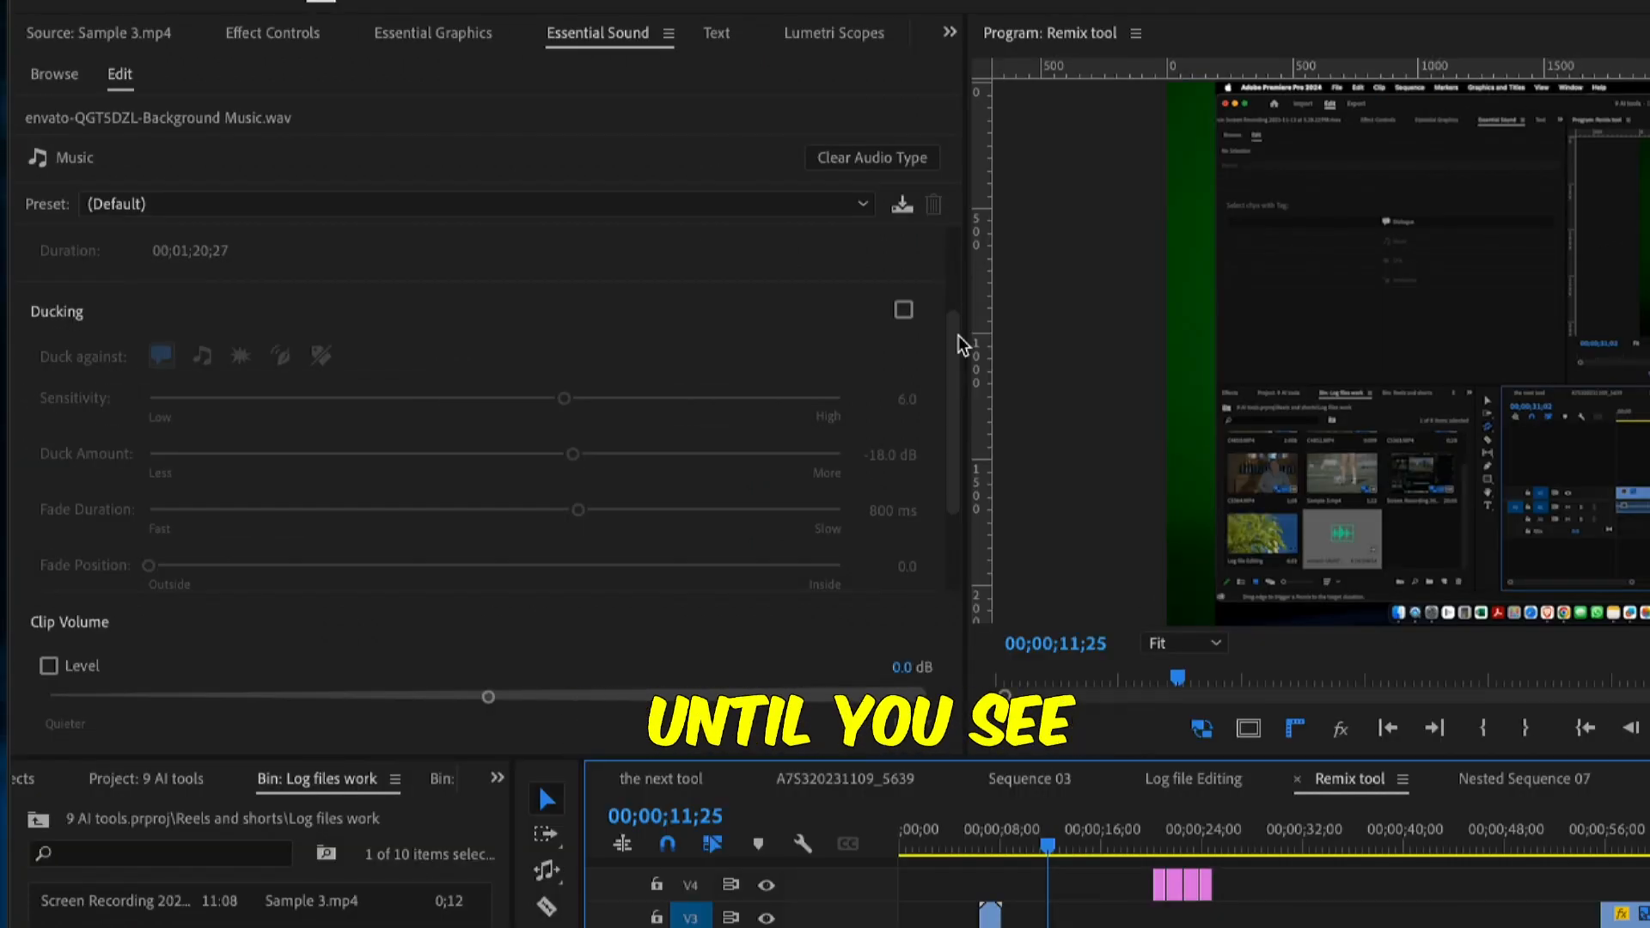